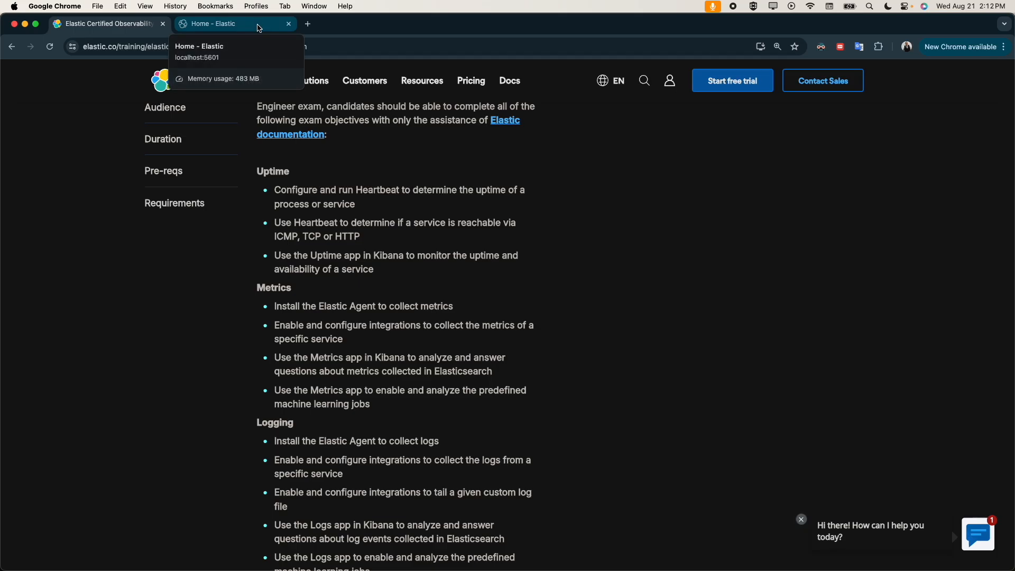
Step: Switch to the Kibana home page and open Fleet to view the enrolled agents
click(259, 28)
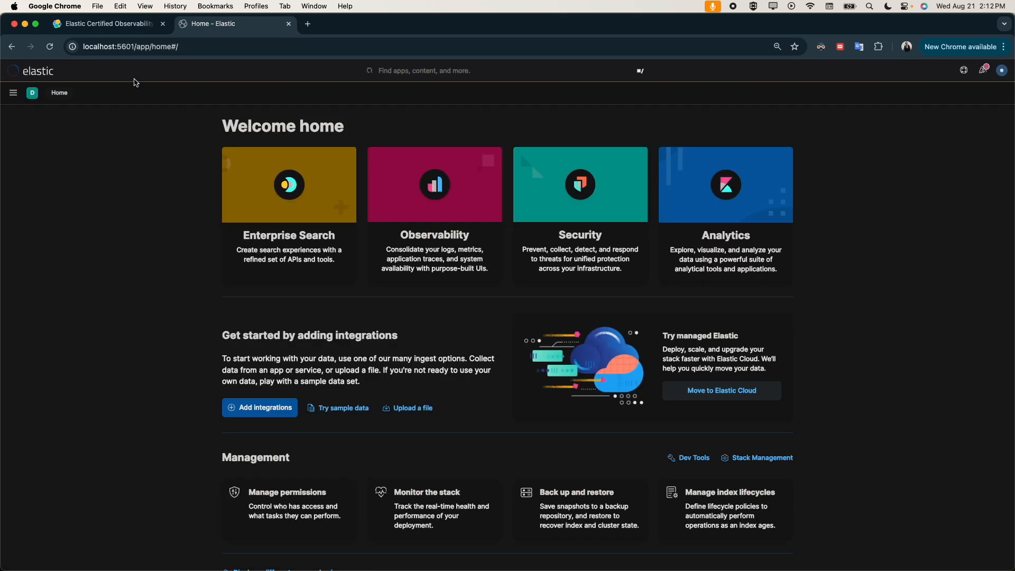
click(13, 92)
scroll(46, 322, down, 1)
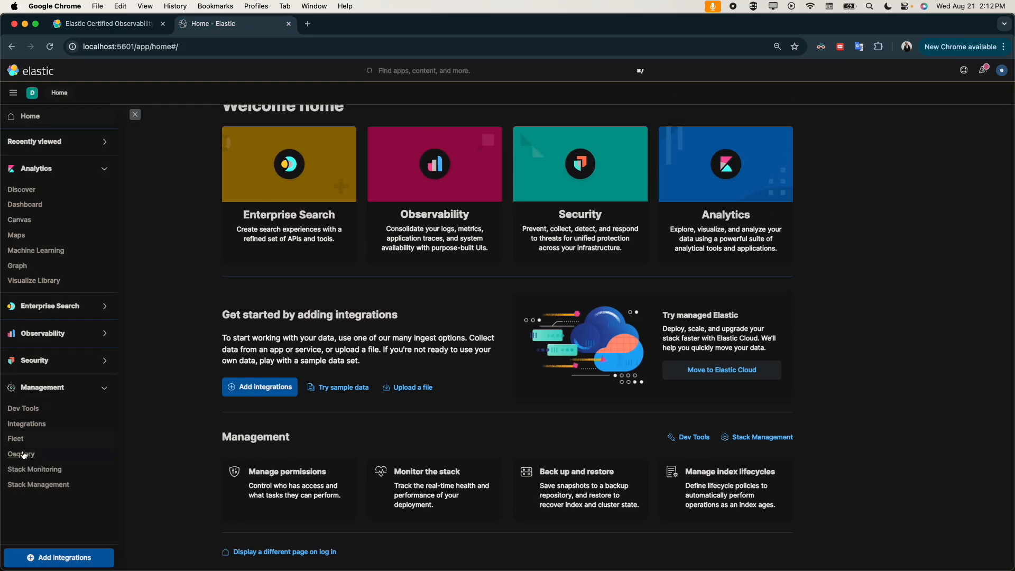
click(16, 440)
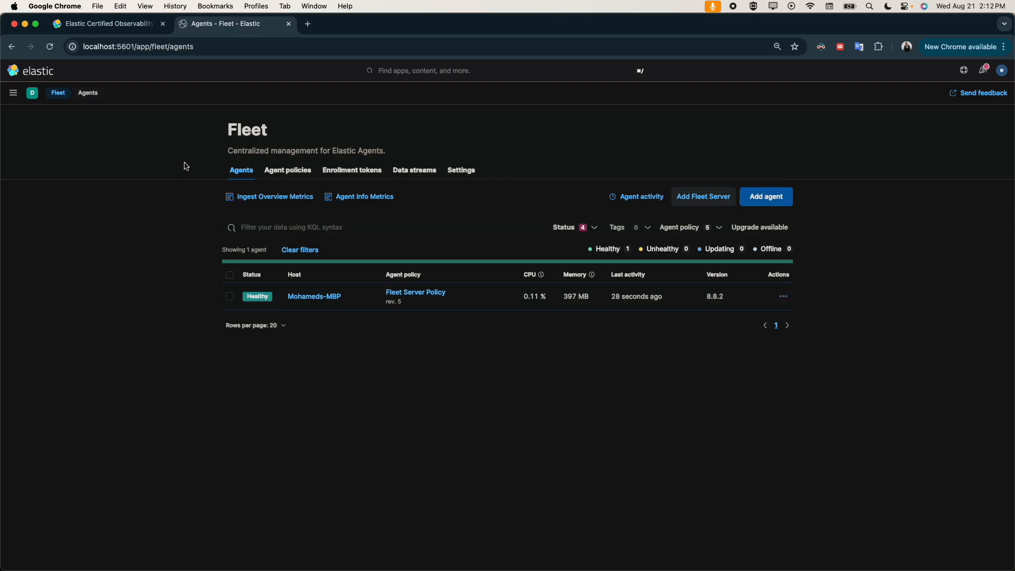
Step: Open the Integrations catalogue, look over its categories, and check the installed version in the help information
click(13, 92)
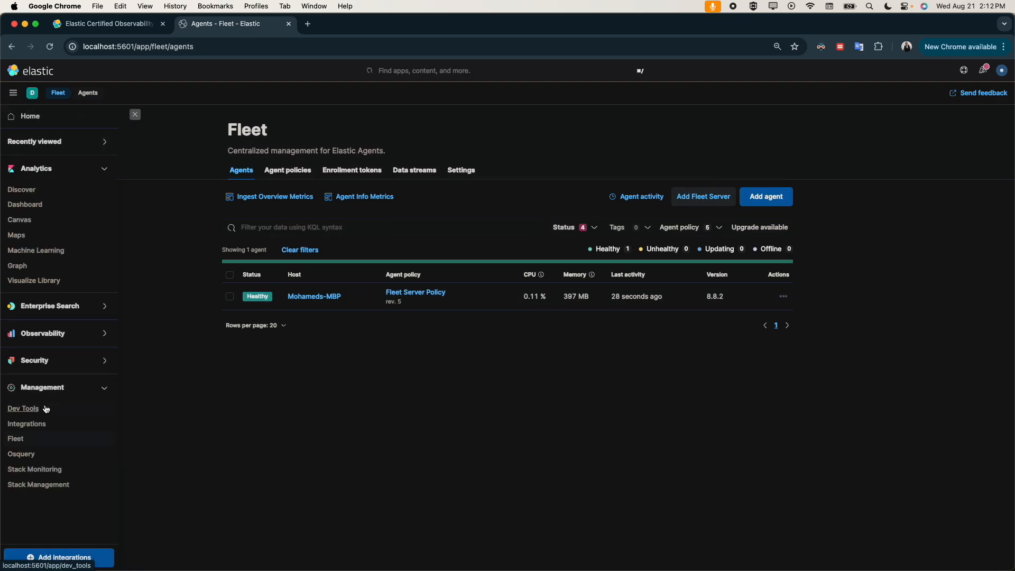
click(30, 424)
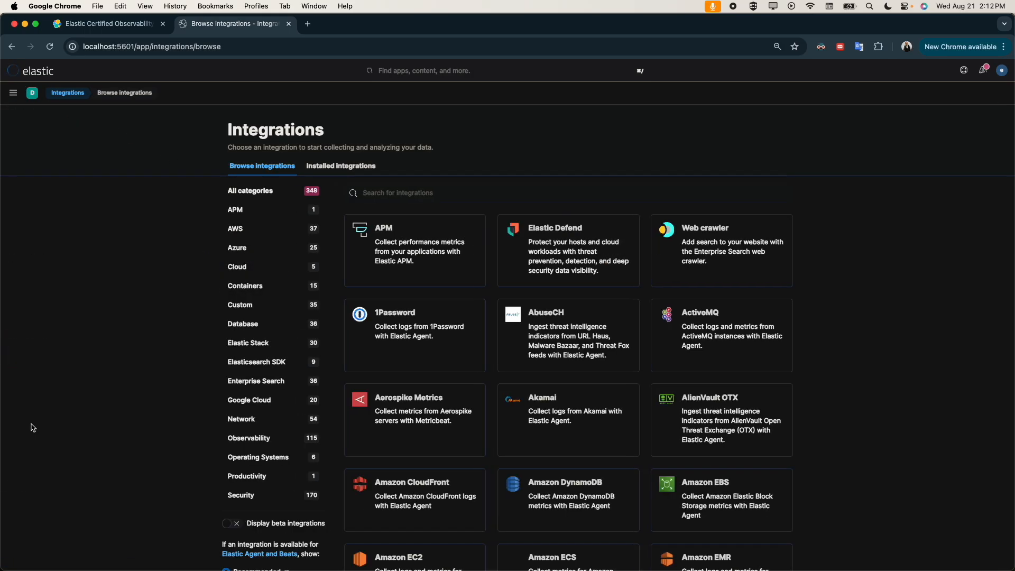
scroll(277, 457, down, 3)
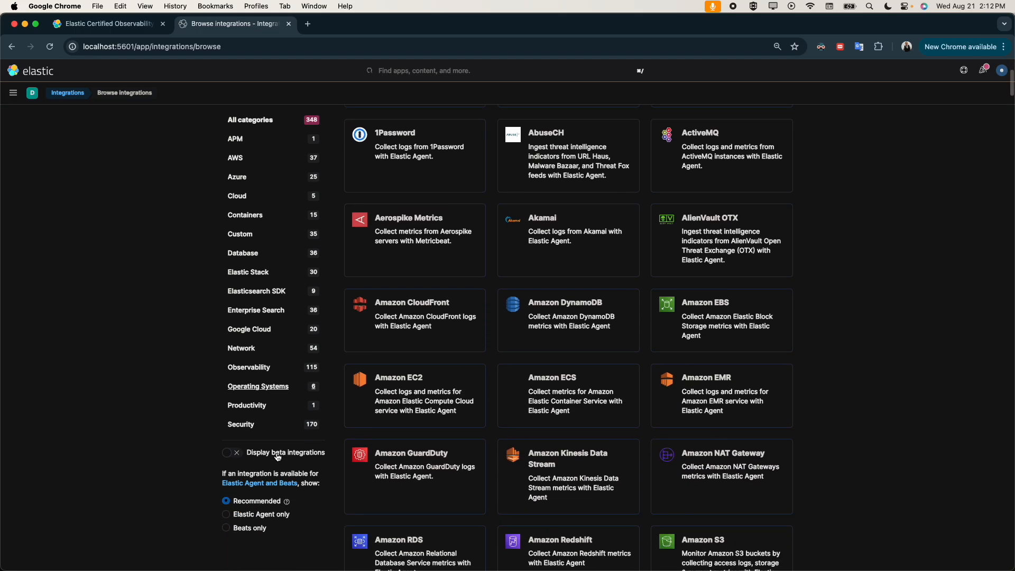
scroll(312, 220, up, 5)
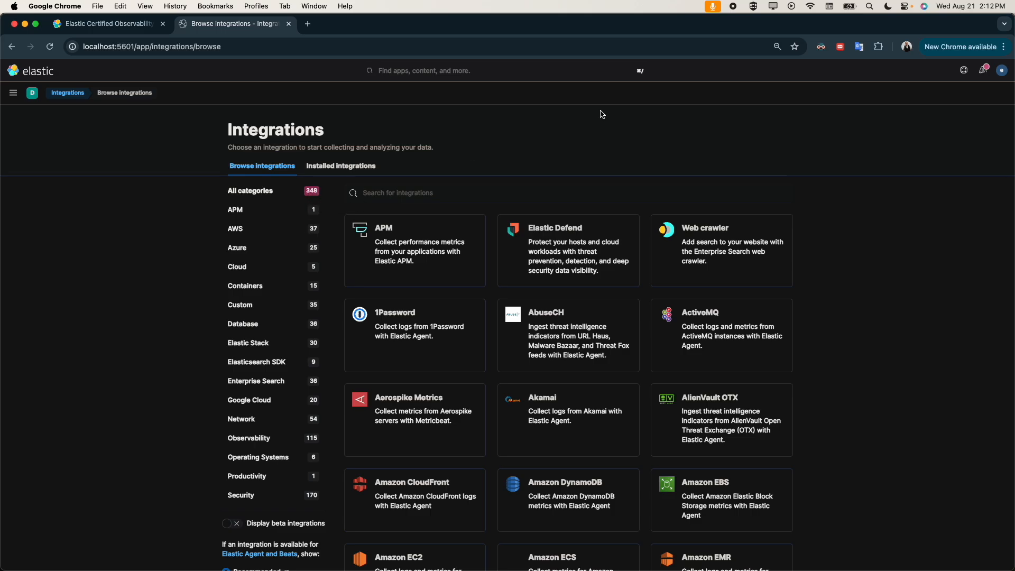
click(965, 71)
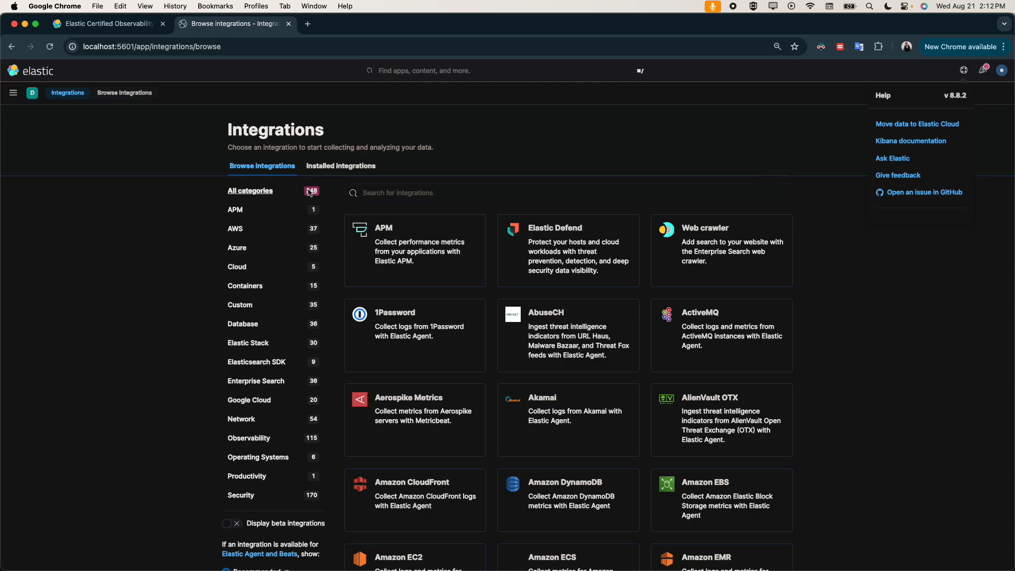
click(401, 194)
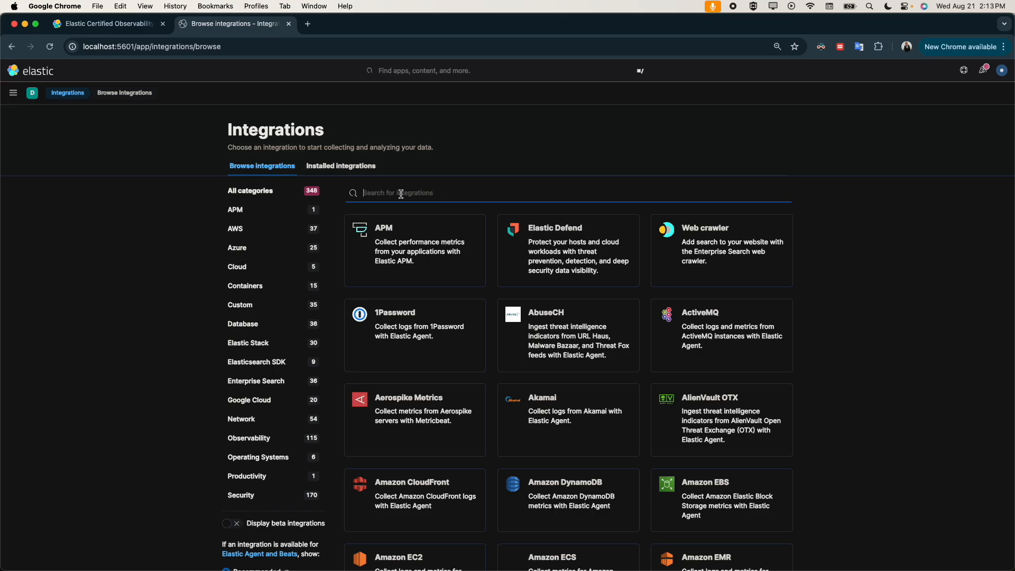
text(ms)
key(BackSpace)
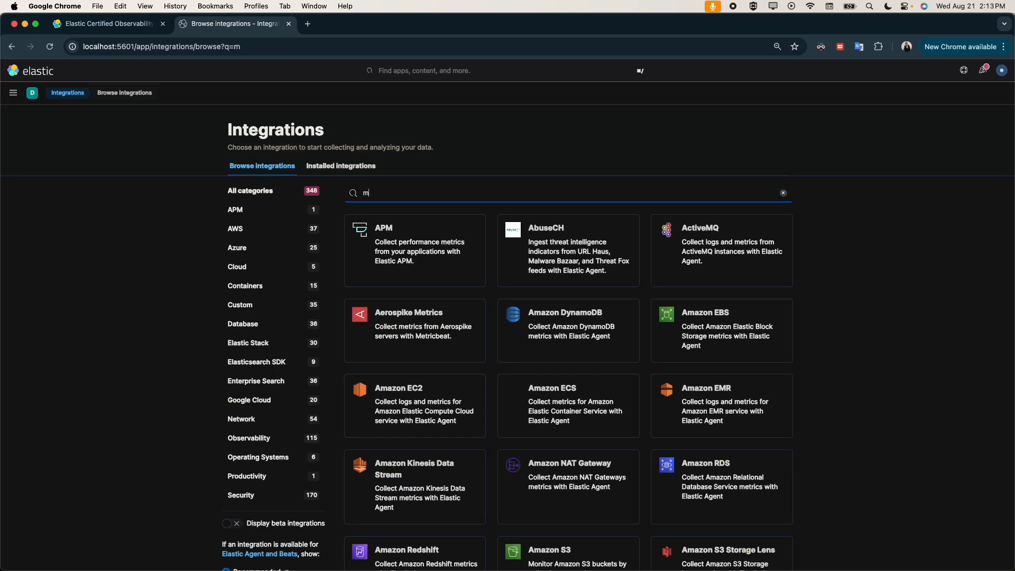
text(y)
click(388, 228)
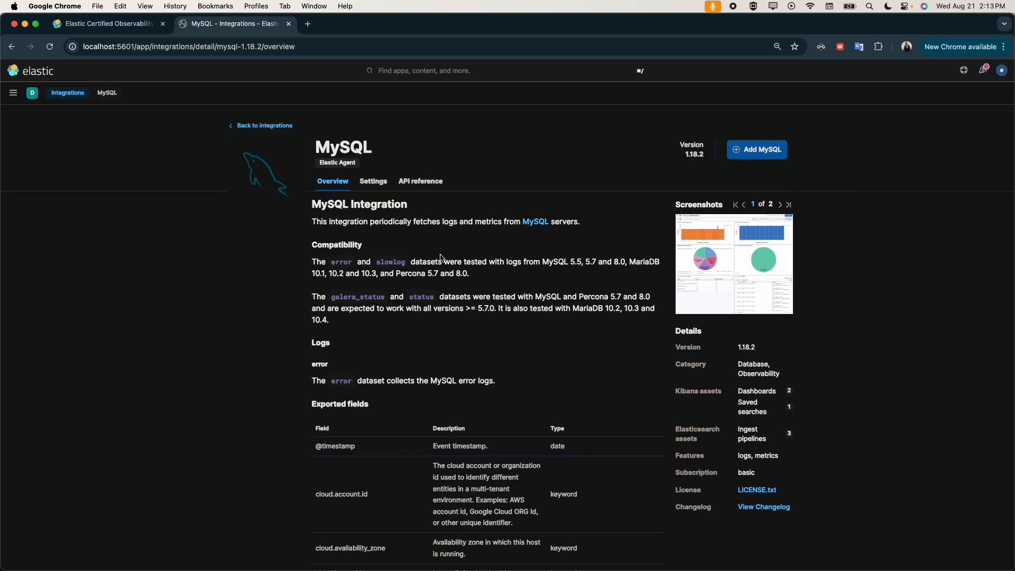
click(250, 132)
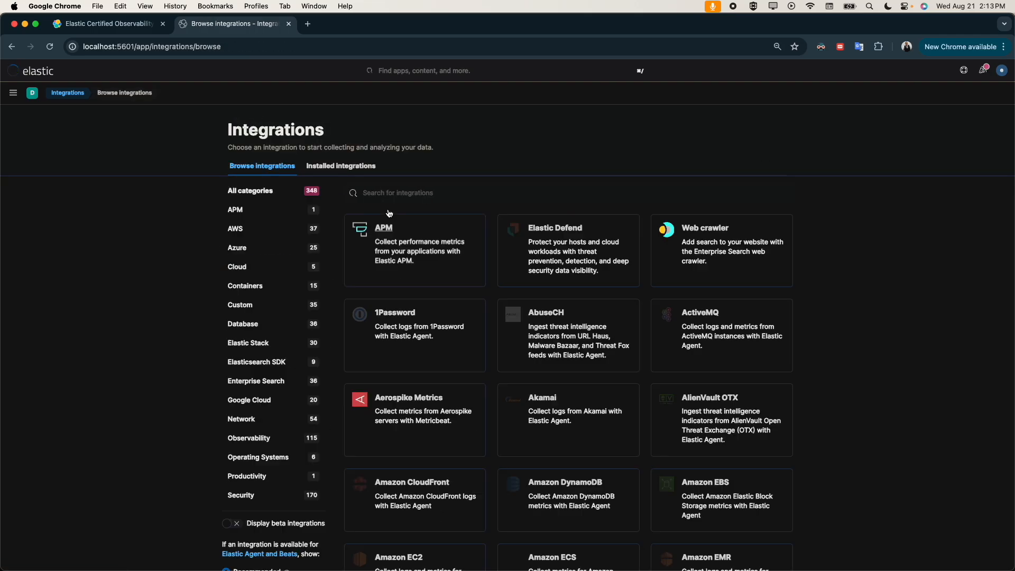
Step: Search the integrations for "mys" and open the MySQL integration that collects logs and metrics with Elastic Agent
text(ms)
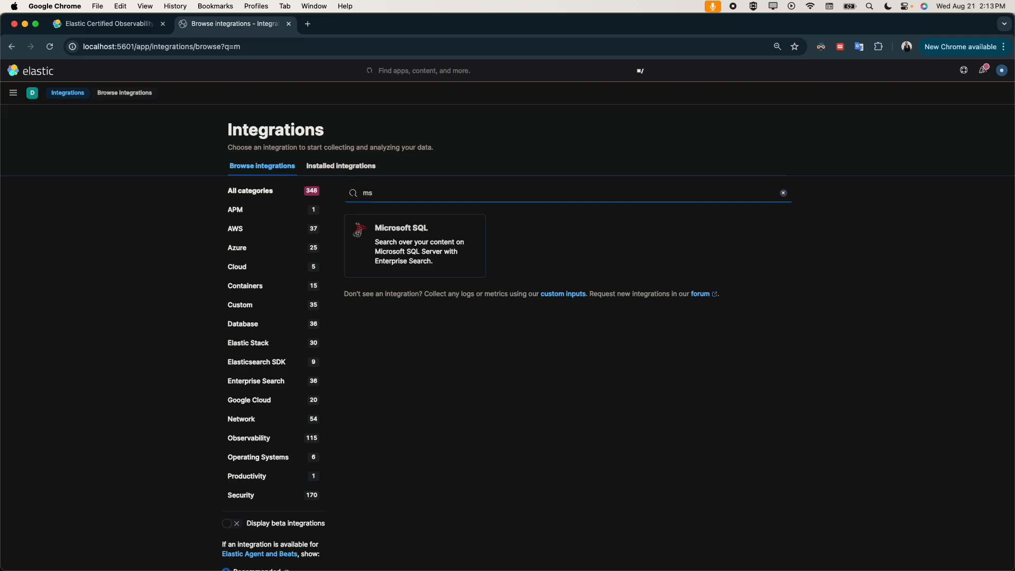
key(BackSpace)
text(ys)
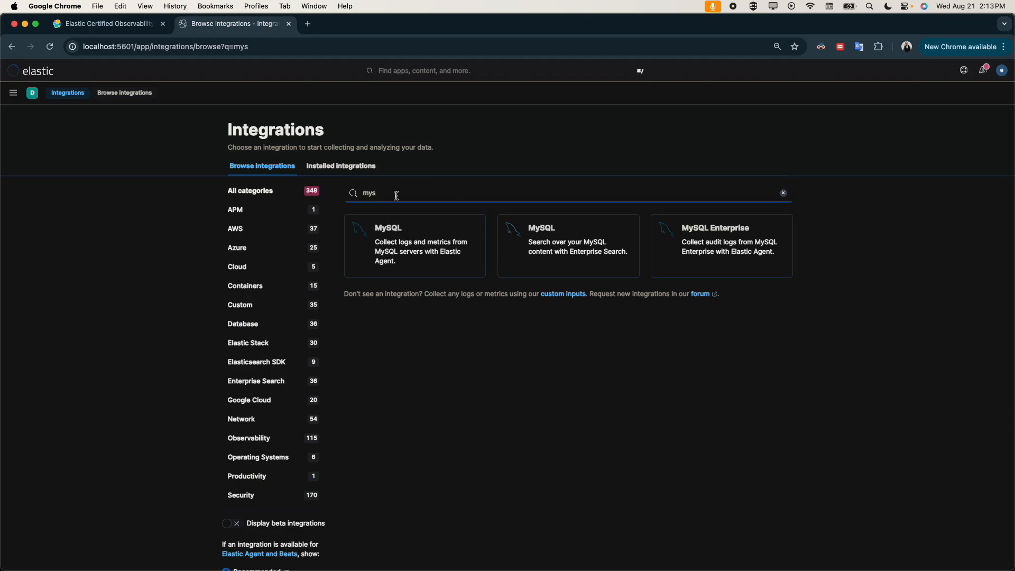
click(388, 227)
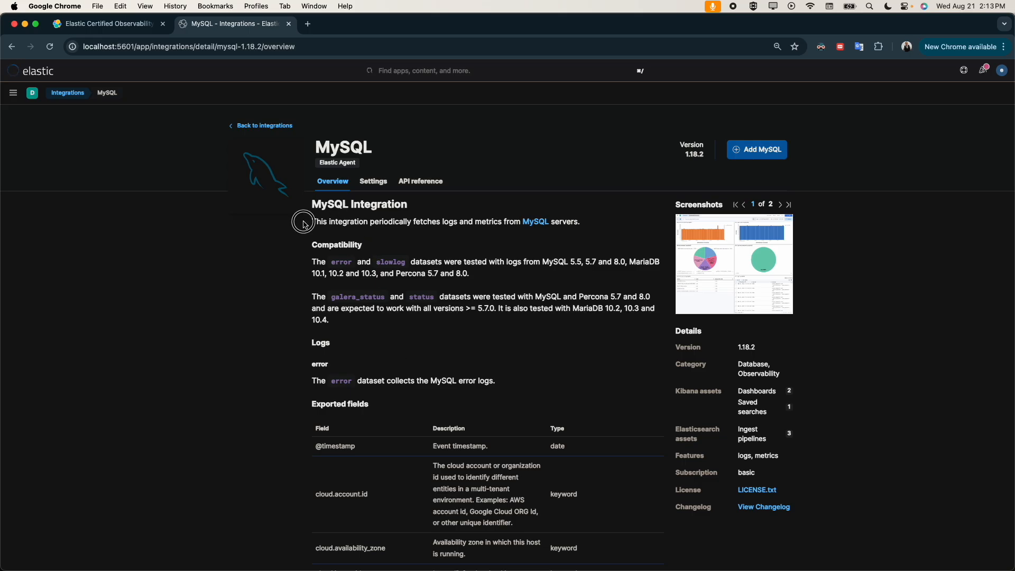
Step: Read the MySQL integration overview, covering its description, compatibility notes, and the error and slowlog log datasets
drag(297, 220, 586, 225)
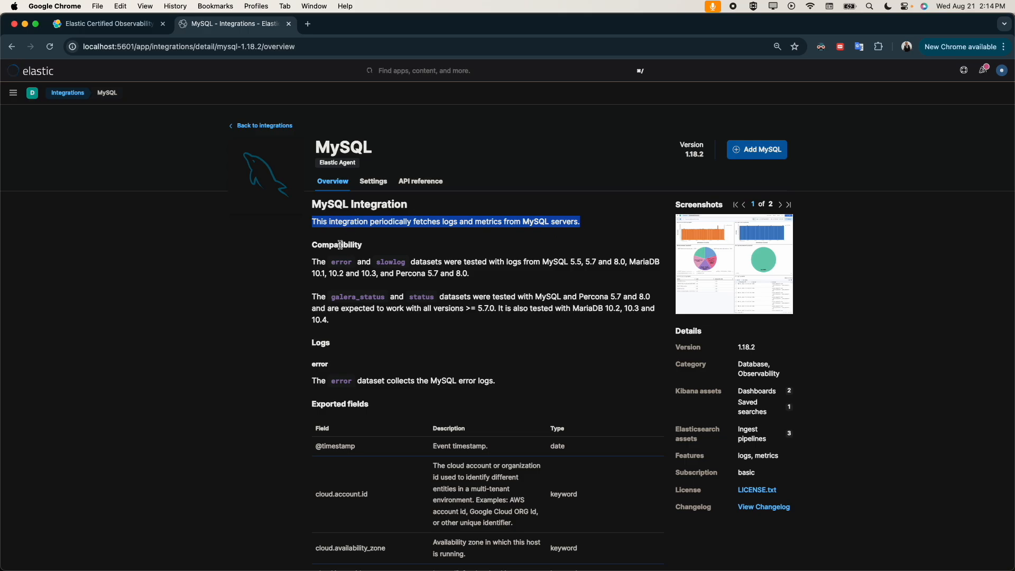
drag(307, 245, 515, 386)
click(315, 340)
scroll(515, 385, down, 5)
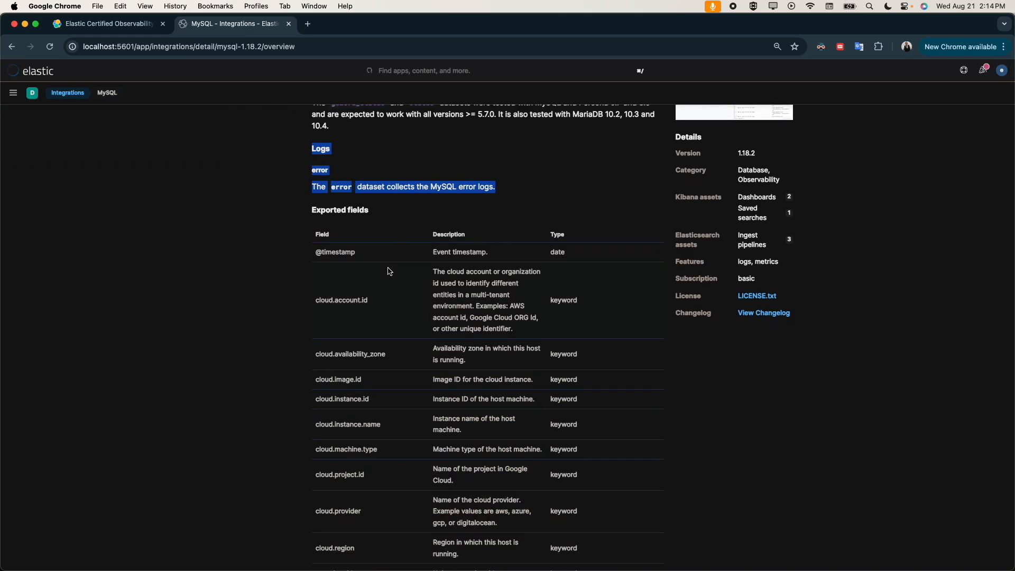
scroll(353, 472, down, 20)
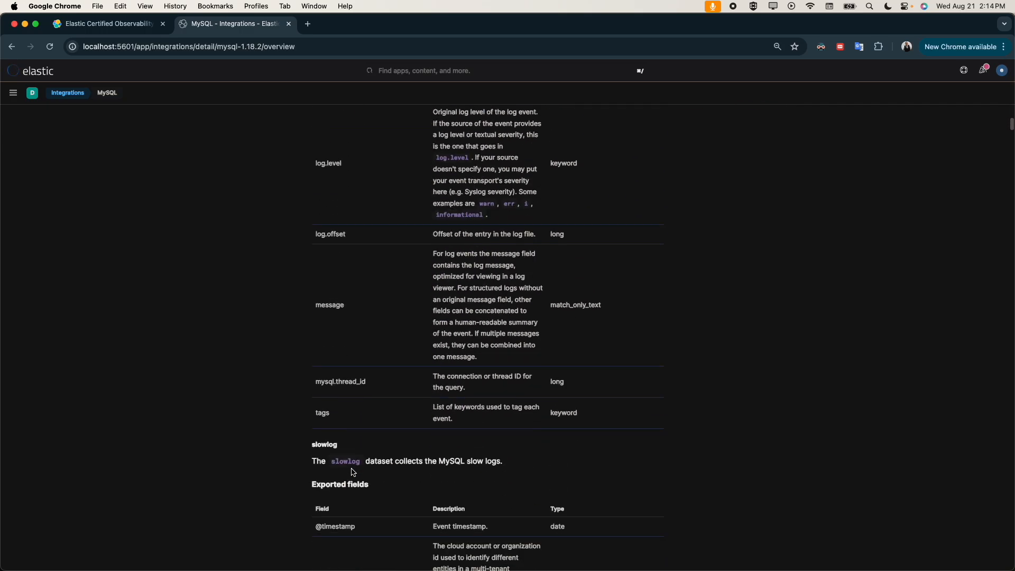
scroll(354, 472, up, 20)
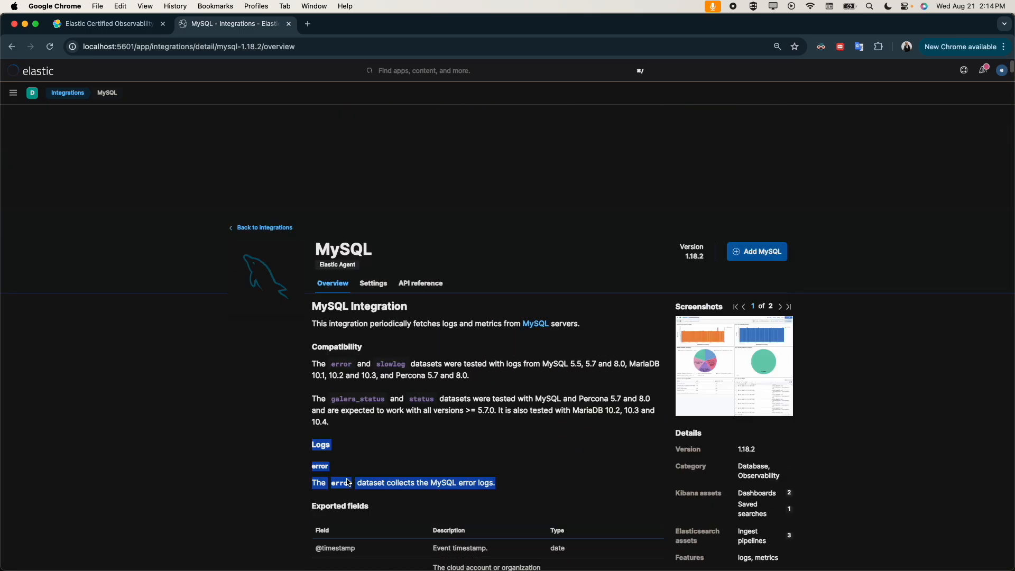
Step: Check the MySQL integration's settings and API reference, examining the error and slowlog streams under the mysql-logfile input
click(375, 181)
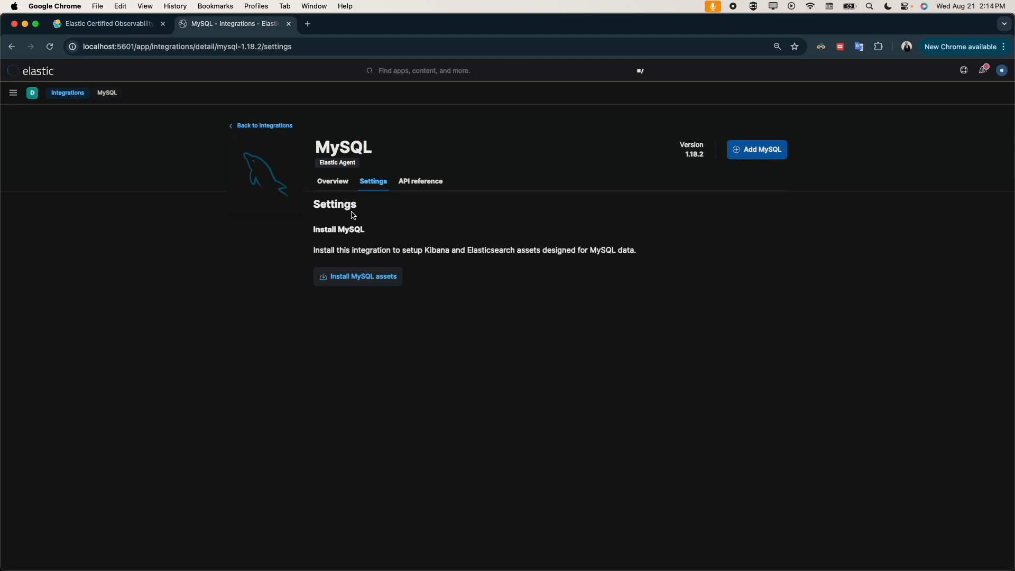
click(414, 184)
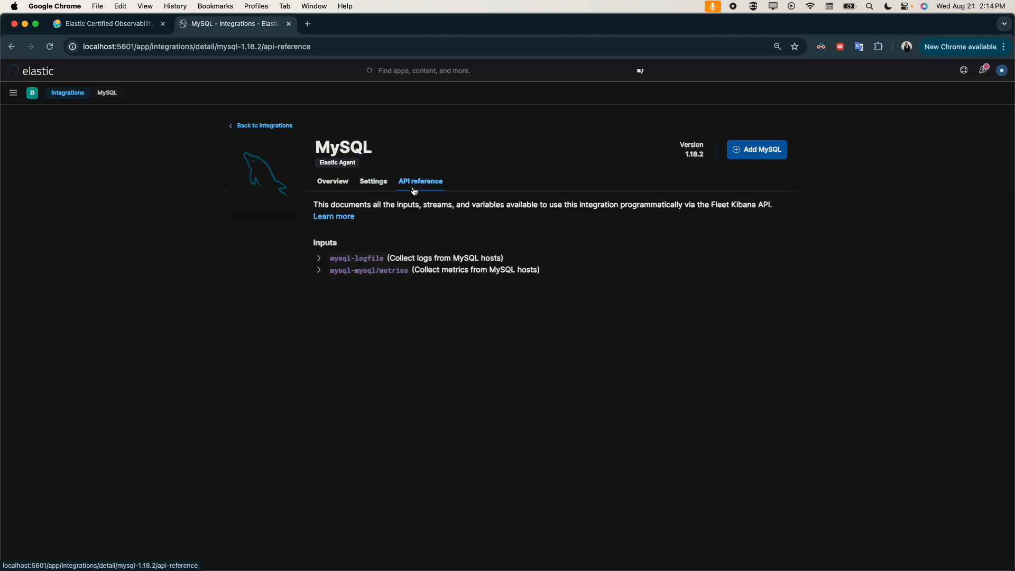
click(319, 258)
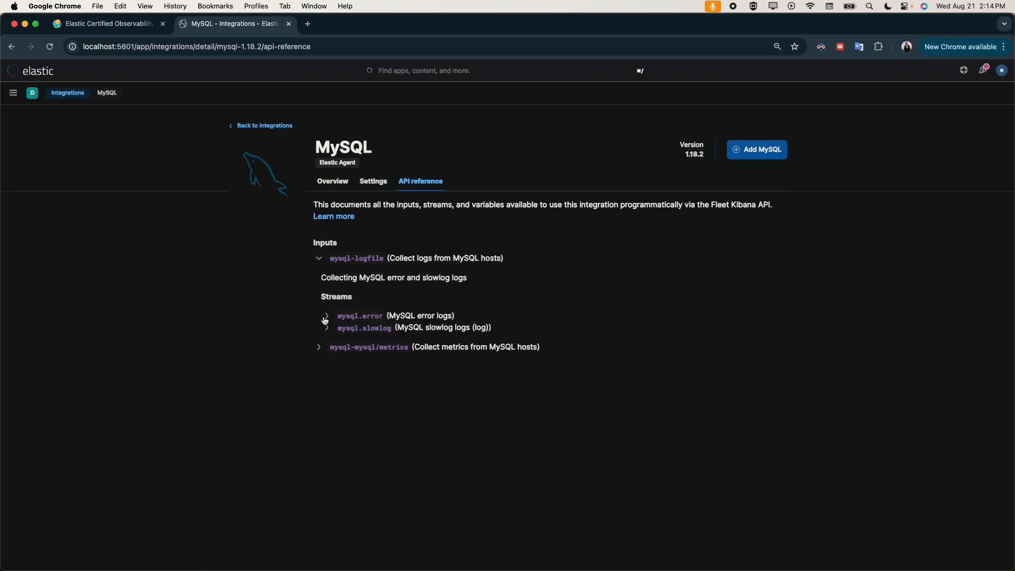
click(326, 317)
click(325, 319)
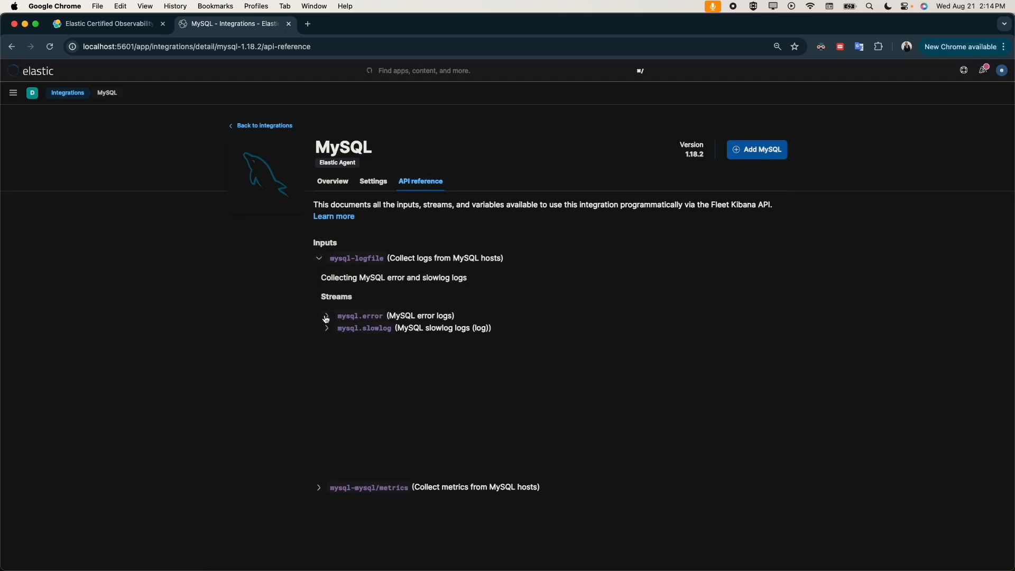
click(326, 328)
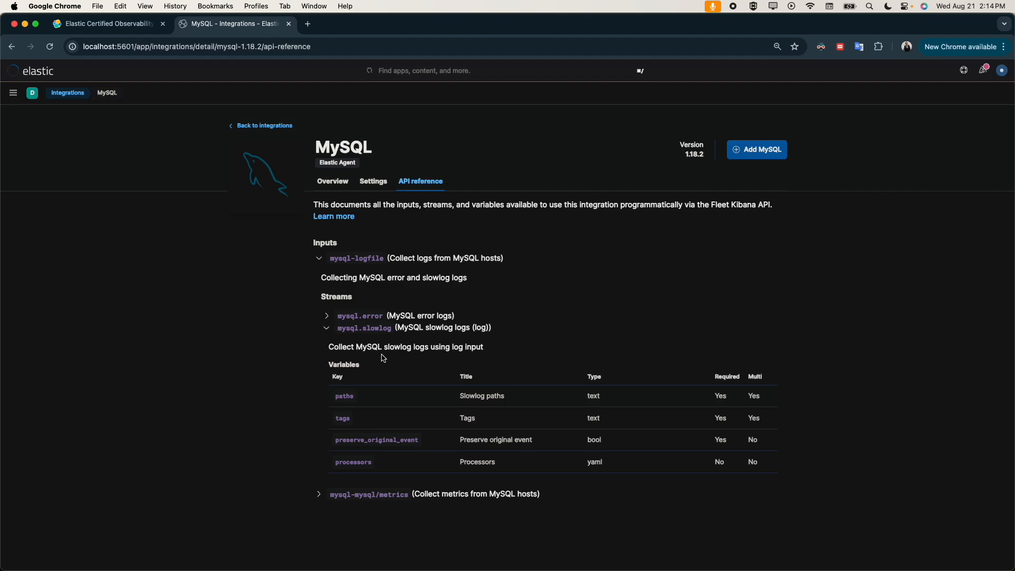
click(327, 328)
Step: Return to the MySQL overview and view both sample dashboard screenshots enlarged
click(335, 180)
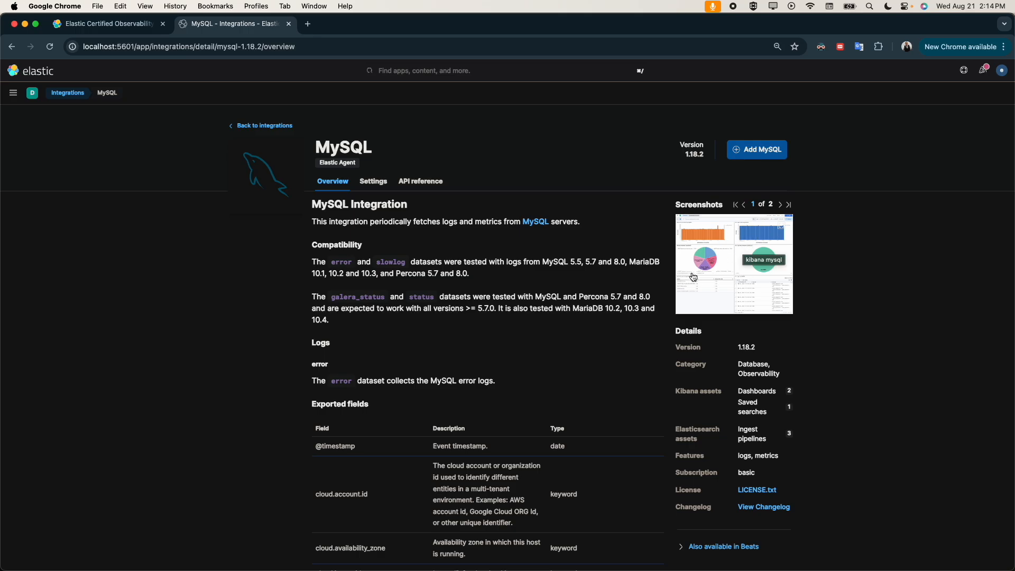
click(780, 204)
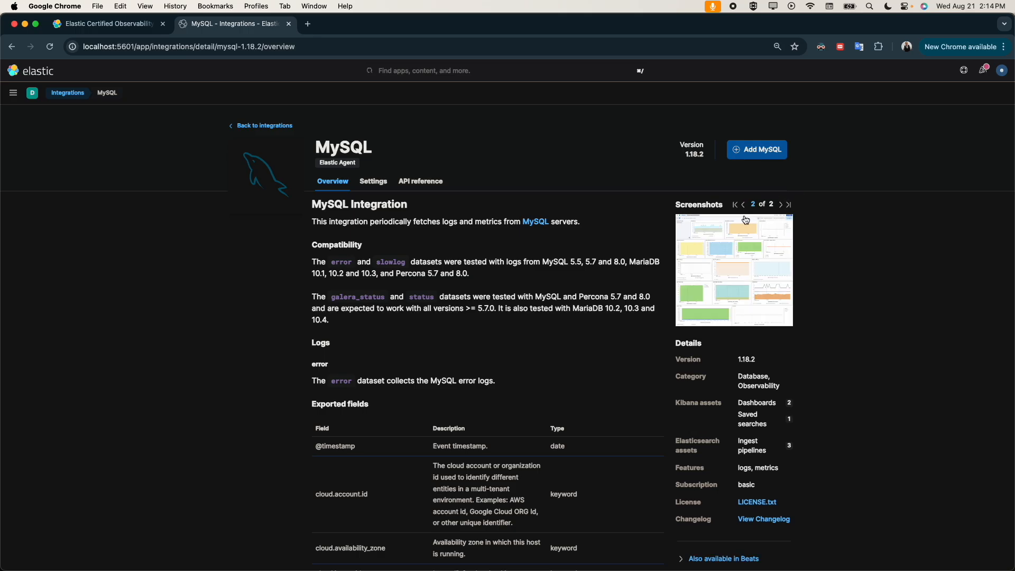
click(725, 256)
click(717, 198)
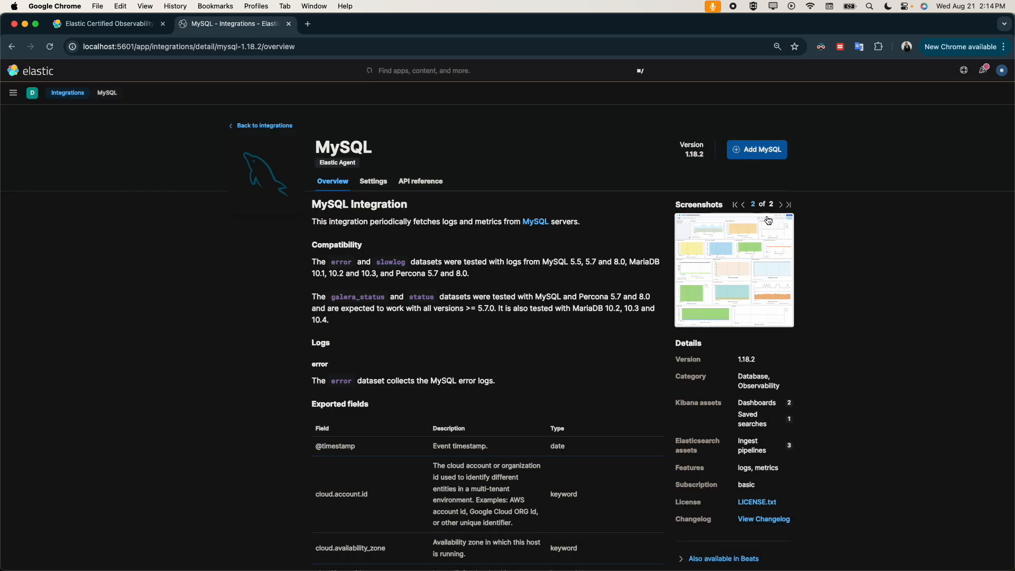
click(743, 204)
click(738, 246)
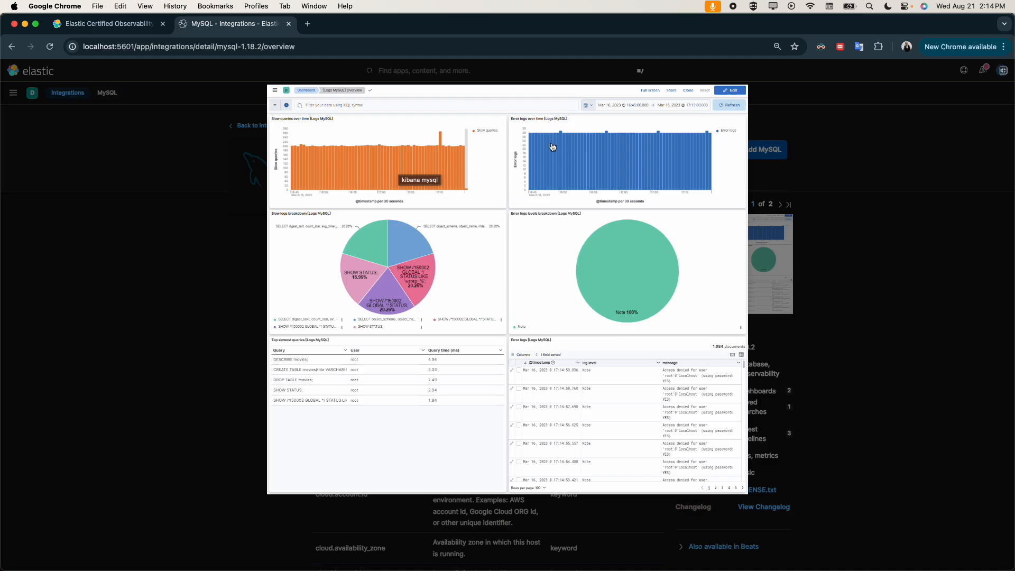
click(527, 126)
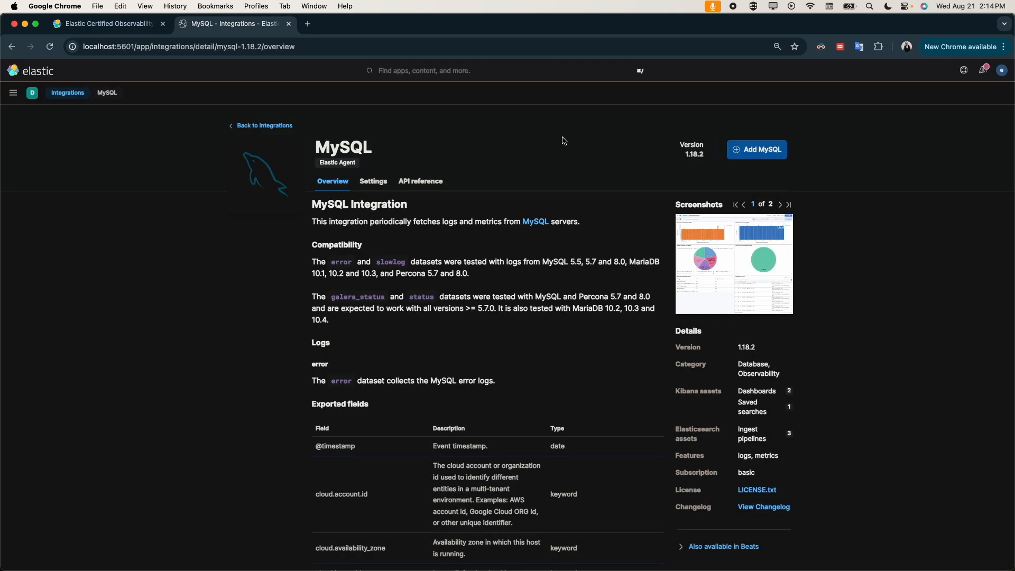
click(707, 234)
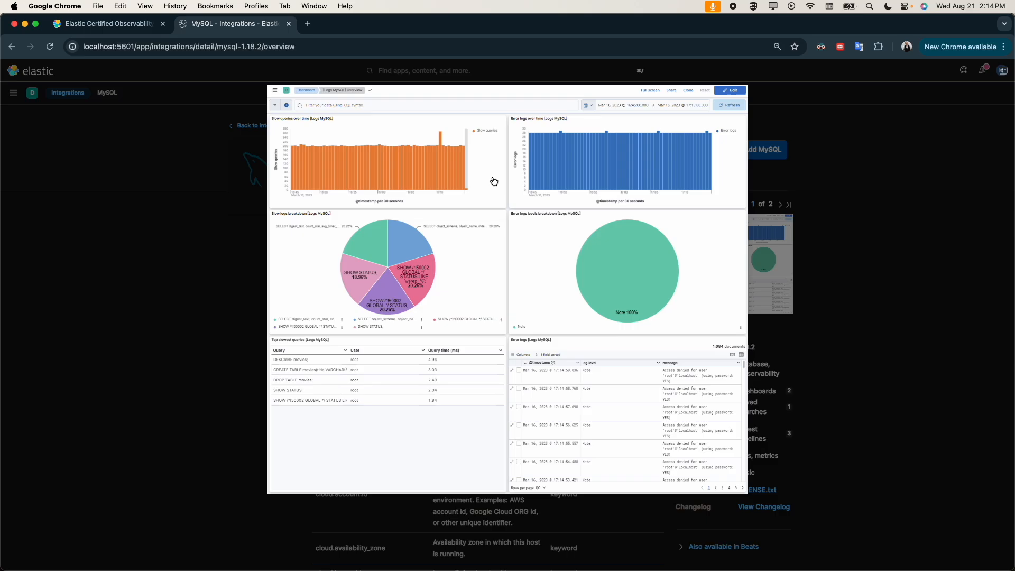
click(849, 261)
click(789, 205)
click(760, 272)
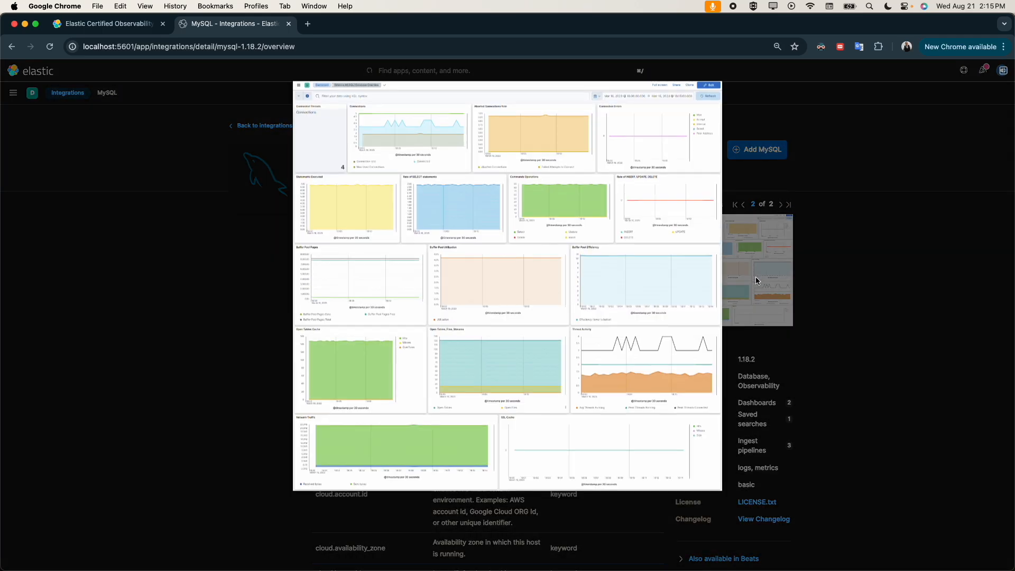
click(868, 200)
Step: Review the MySQL integration's details and expand the information on its availability in Beats
scroll(746, 383, down, 3)
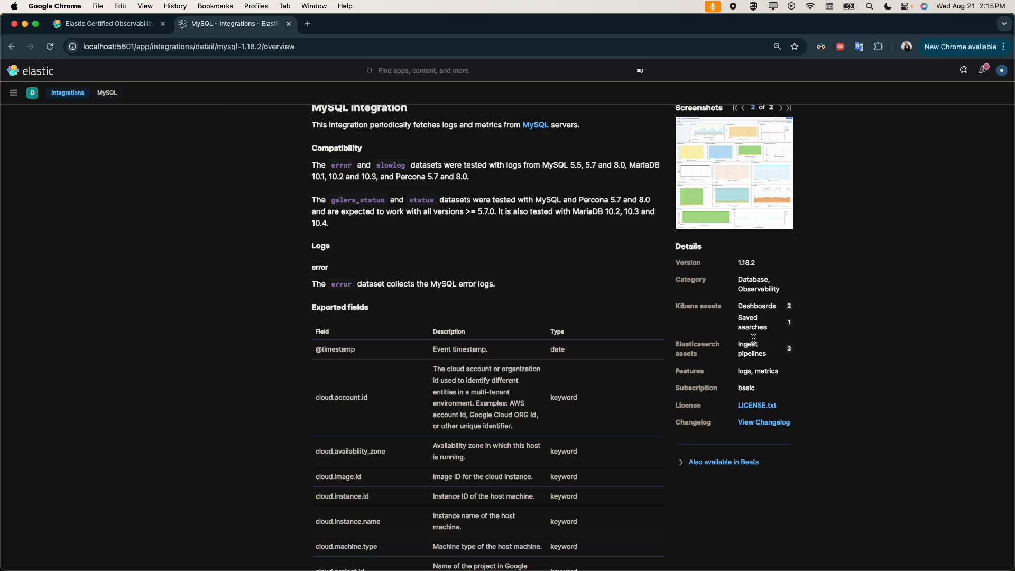
click(681, 463)
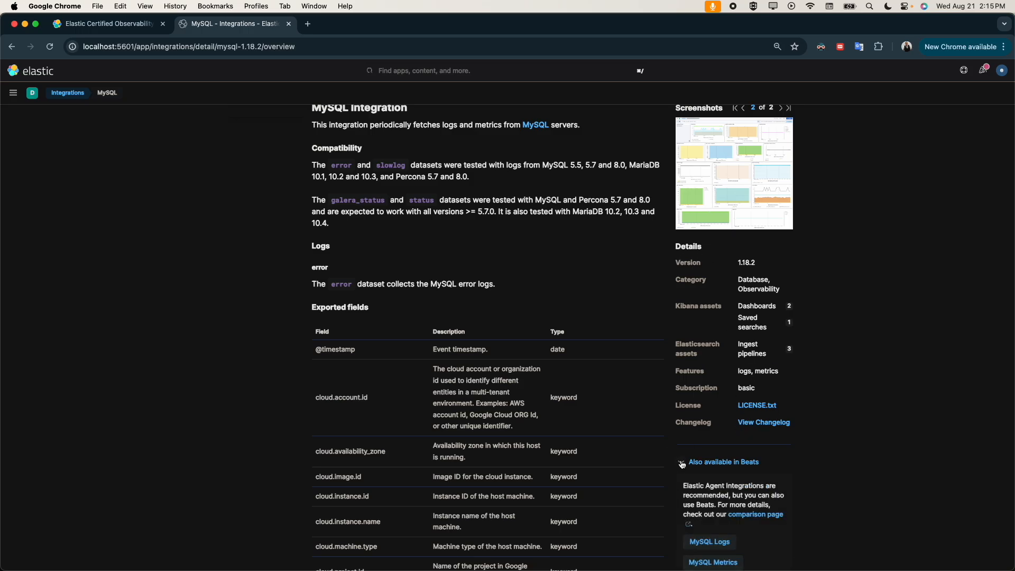
scroll(703, 505, down, 3)
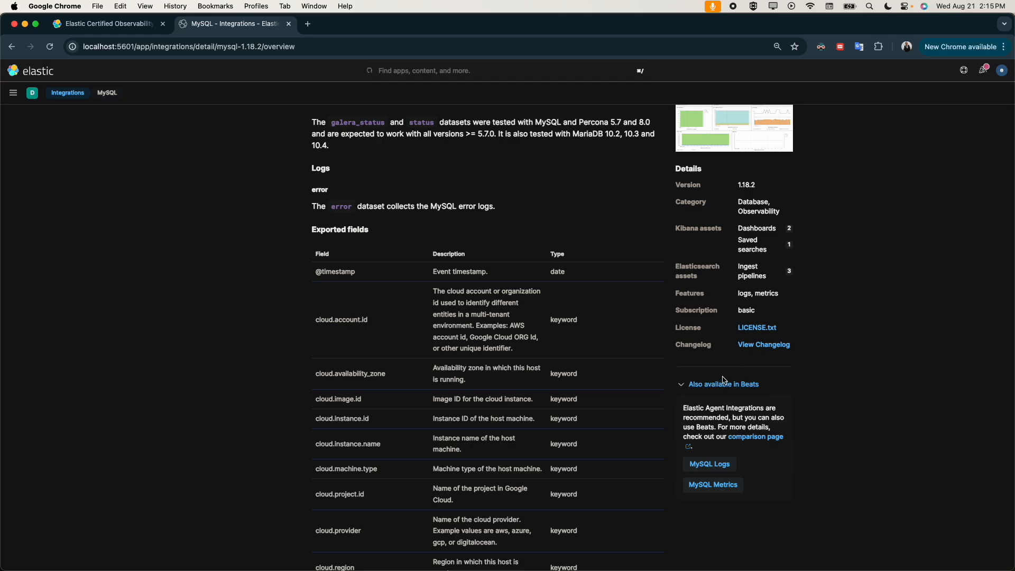
scroll(682, 381, up, 5)
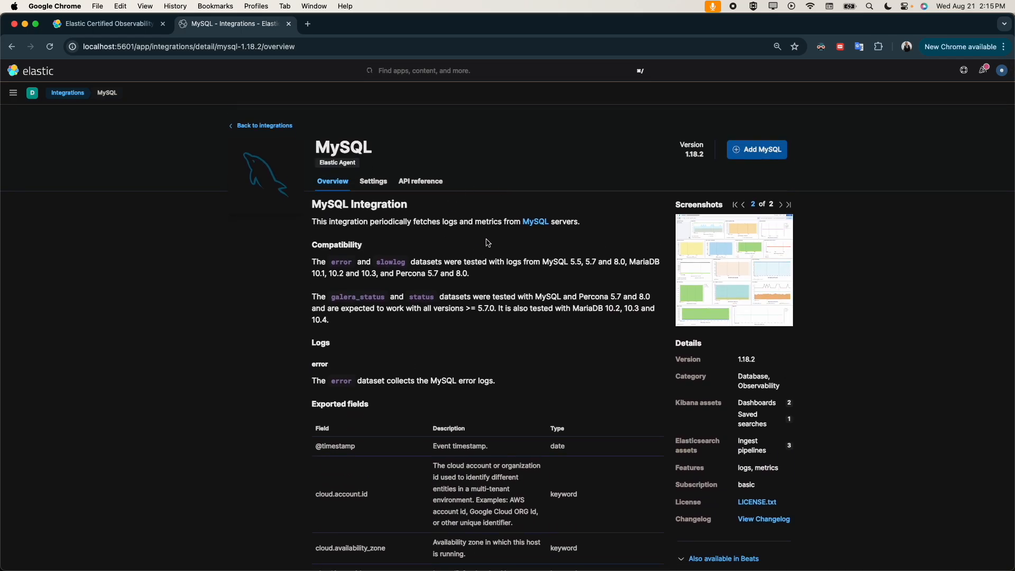
Step: Recheck the MySQL integration's details and Beats availability, and start adding the integration
scroll(727, 365, down, 3)
scroll(747, 429, down, 2)
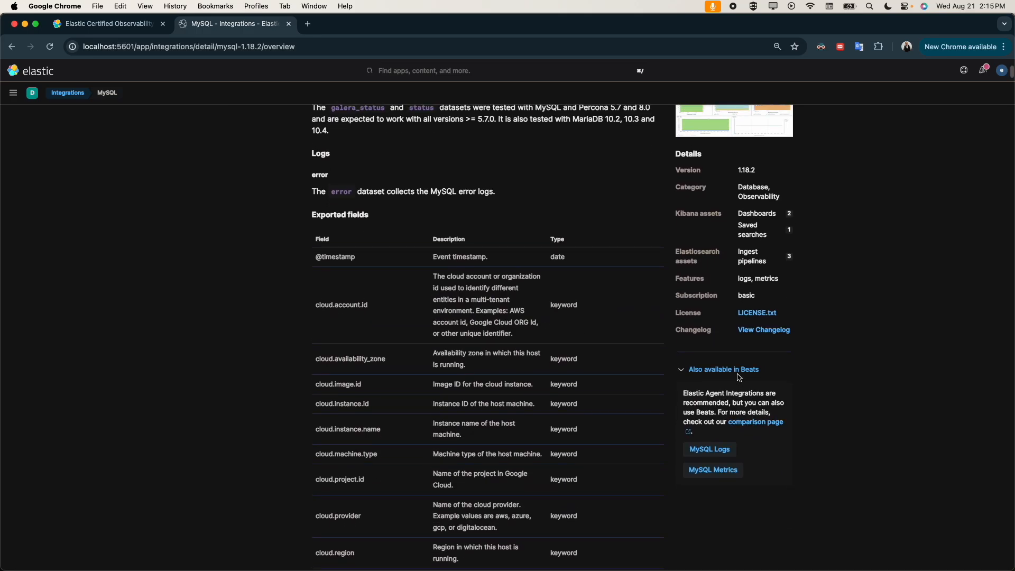
scroll(739, 377, up, 1)
scroll(743, 404, up, 3)
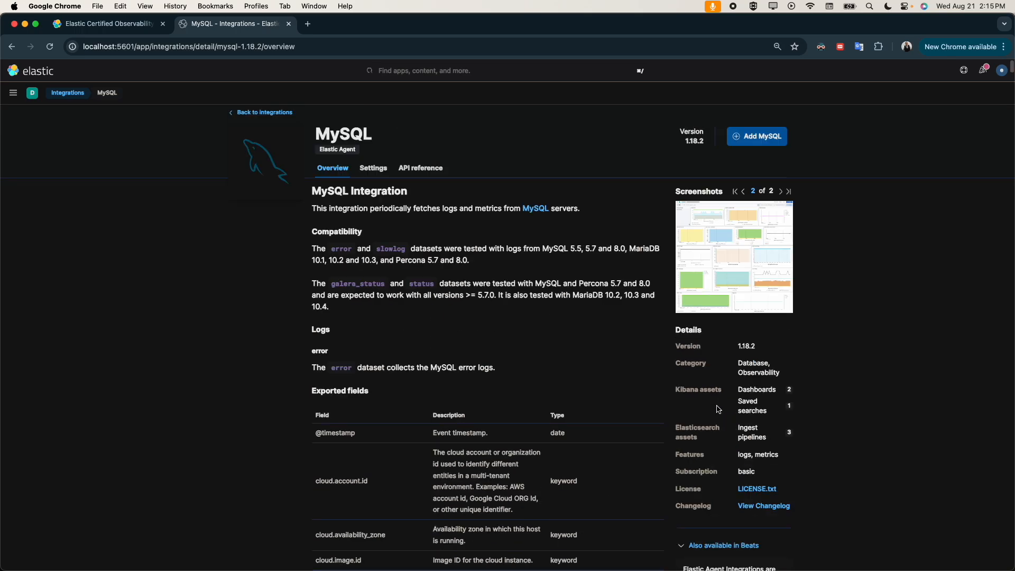
click(770, 157)
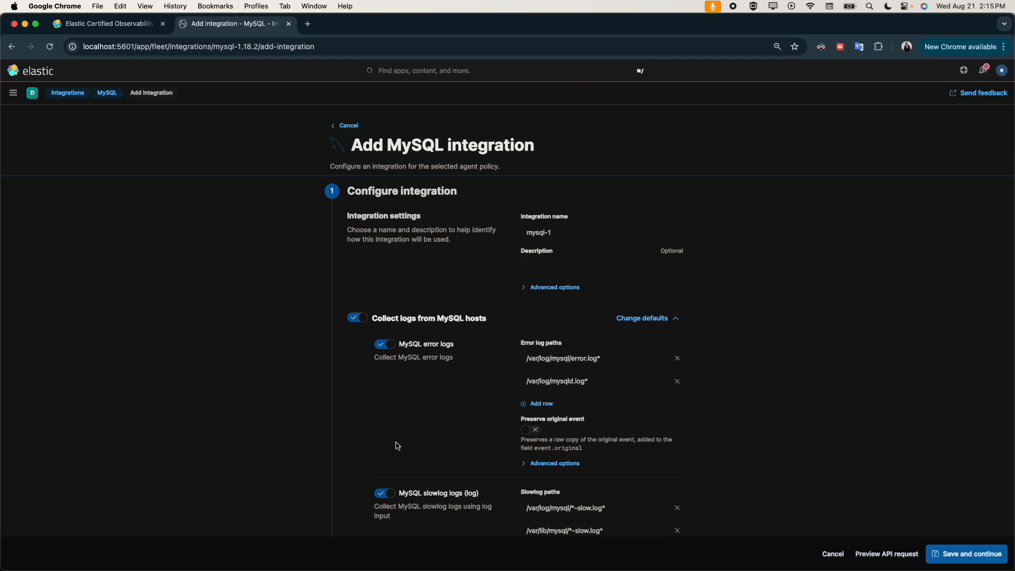
Step: Review the error log and slowlog paths and turn off log collection from MySQL hosts
scroll(398, 447, down, 1)
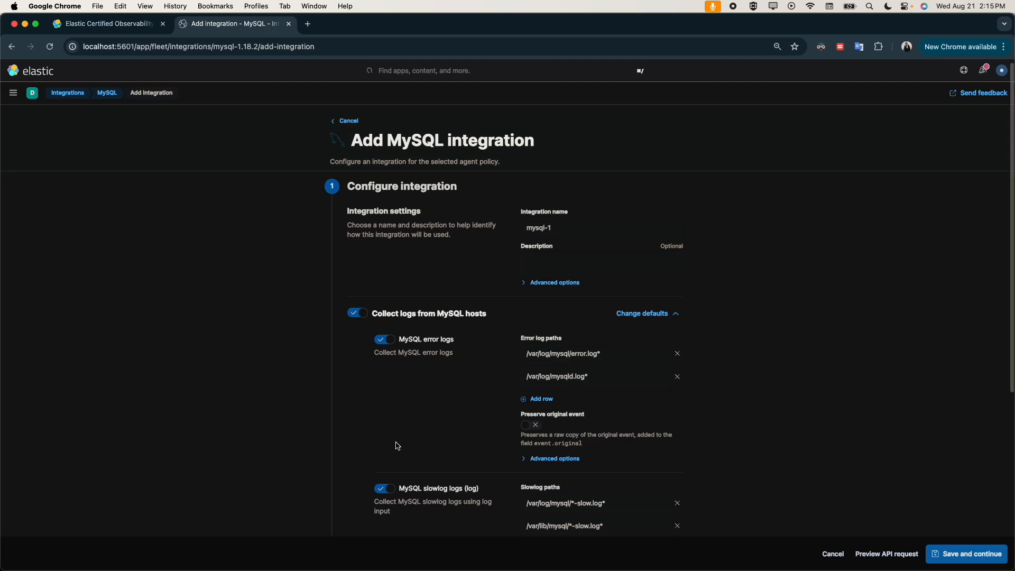
scroll(398, 446, down, 5)
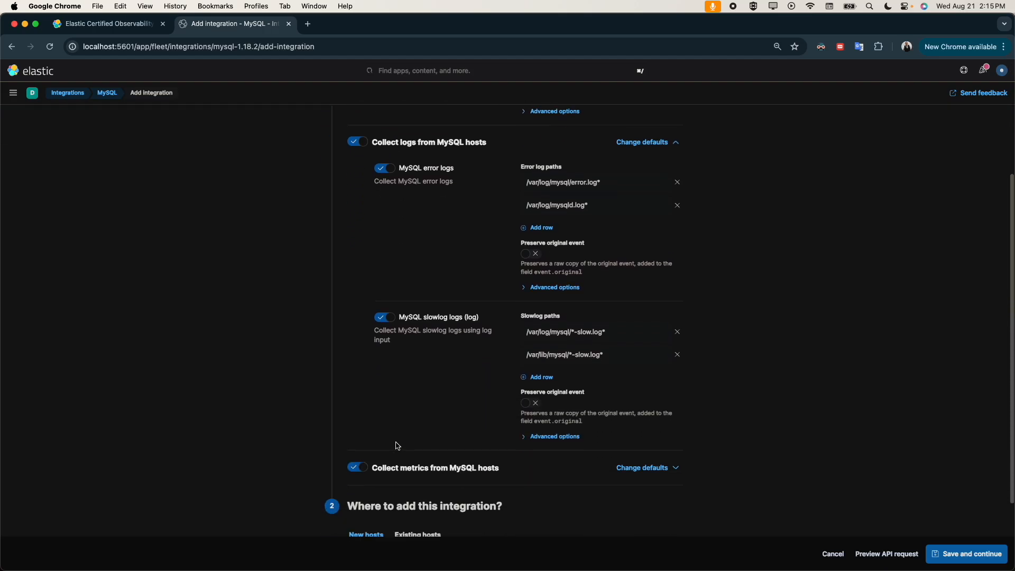
scroll(389, 307, up, 5)
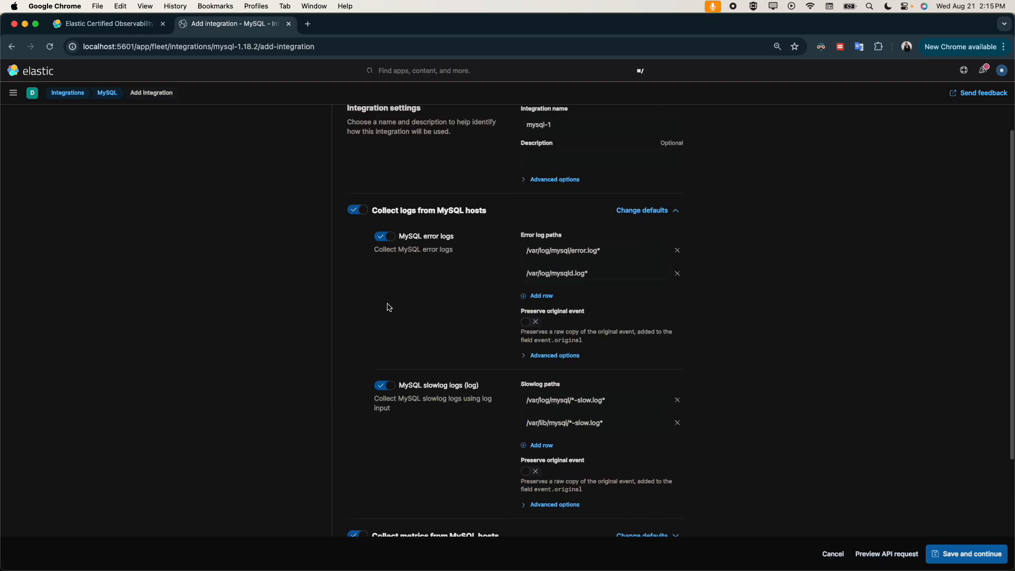
scroll(390, 308, up, 3)
click(363, 318)
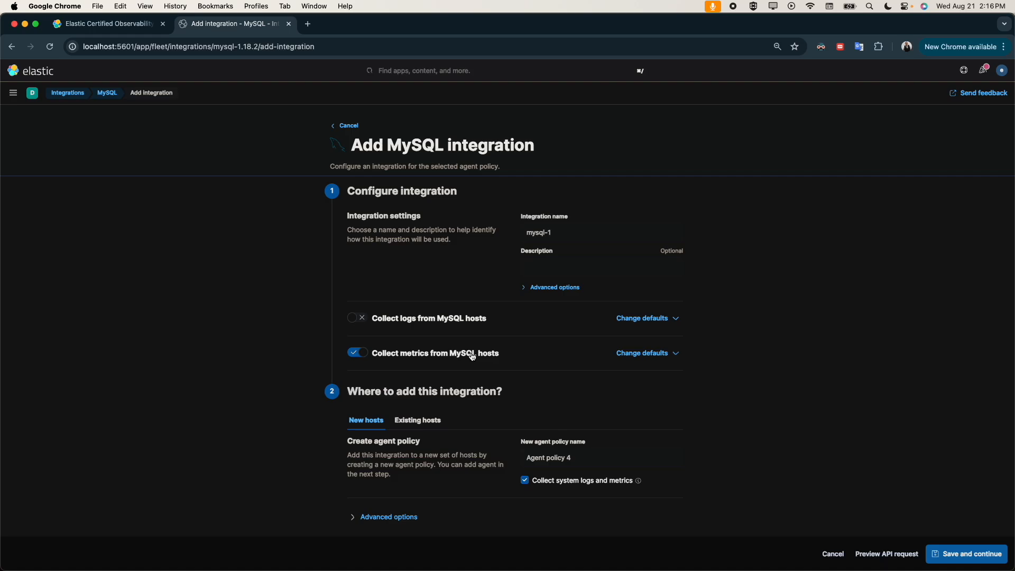
Step: Expand the defaults for MySQL metrics collection and inspect the MySQL DSN and the advanced username and password options
click(644, 357)
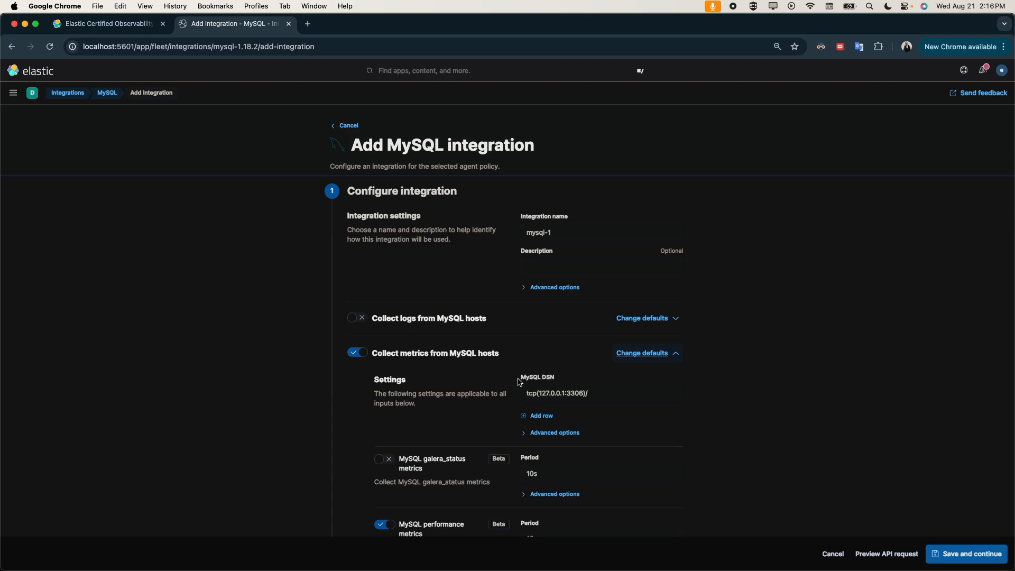
click(524, 438)
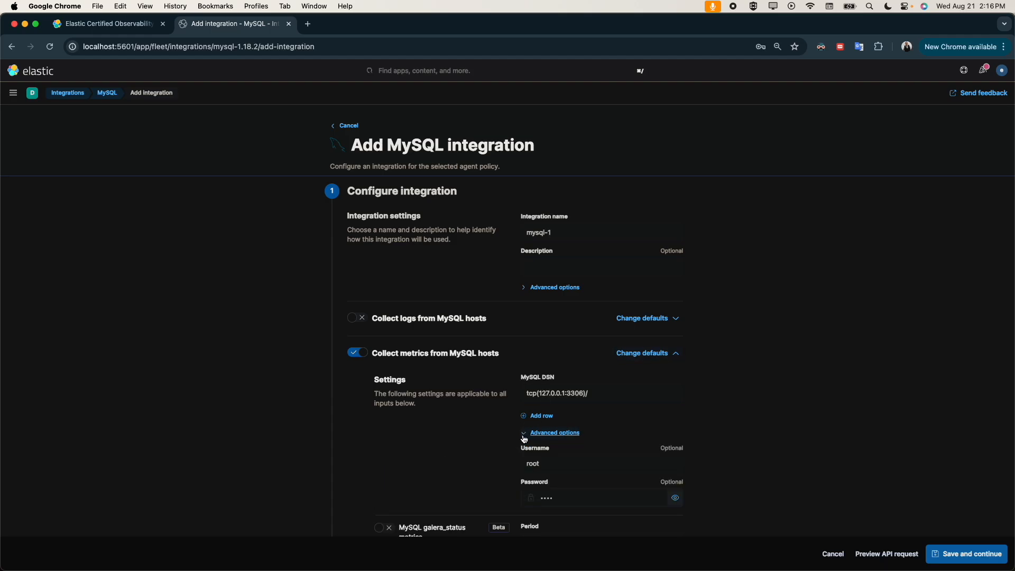
scroll(545, 452, down, 3)
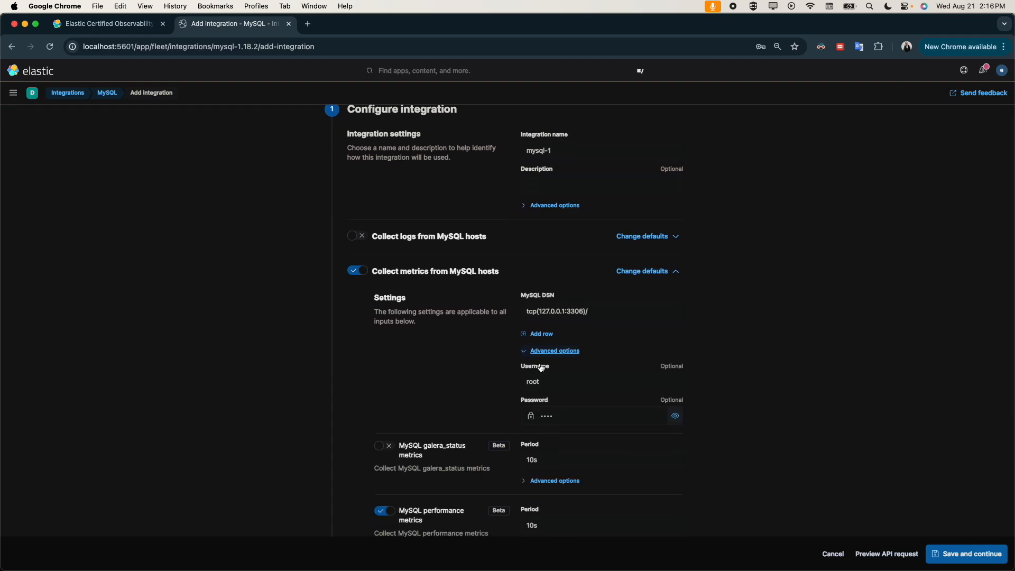
click(572, 377)
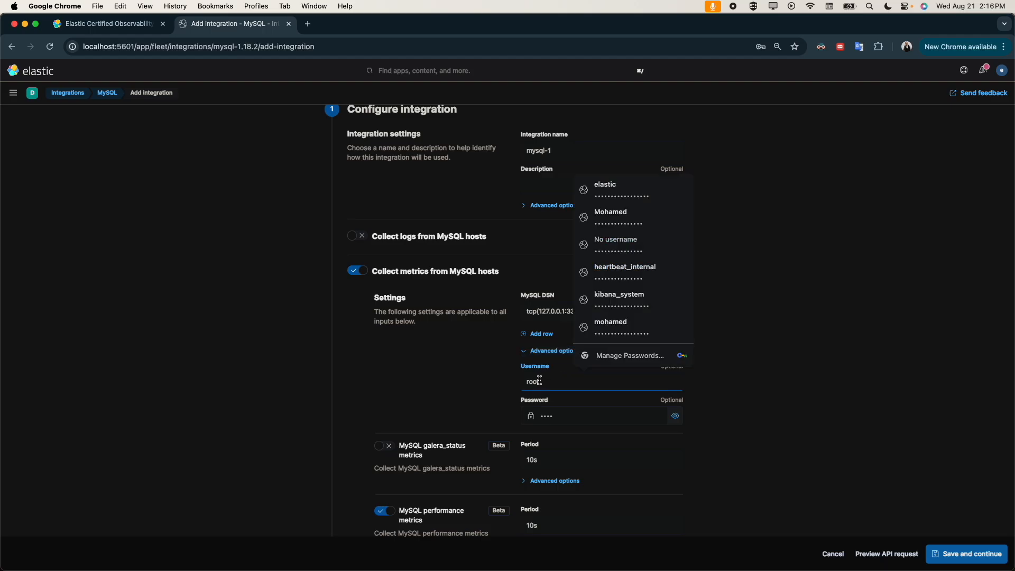
click(762, 347)
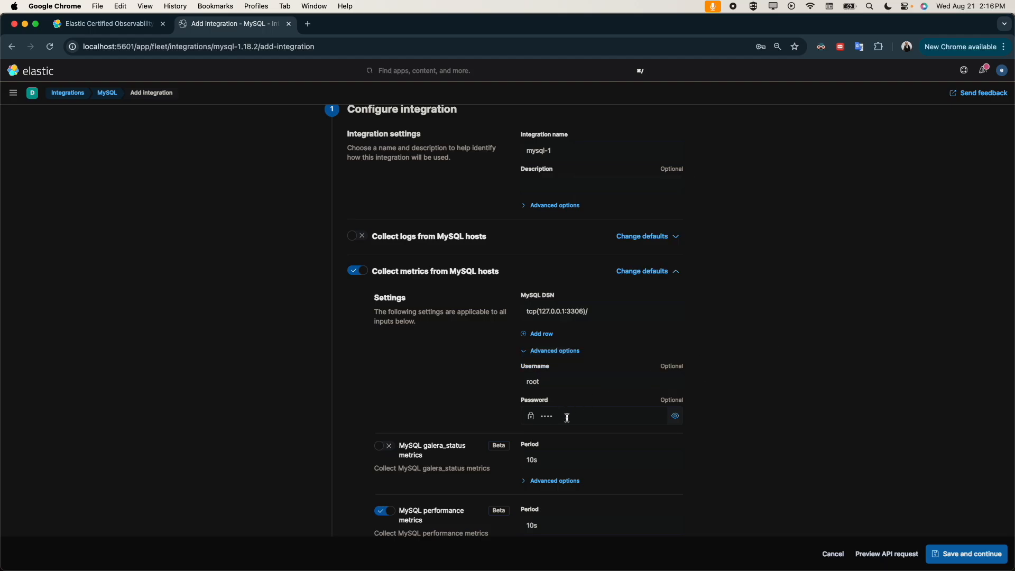
click(534, 352)
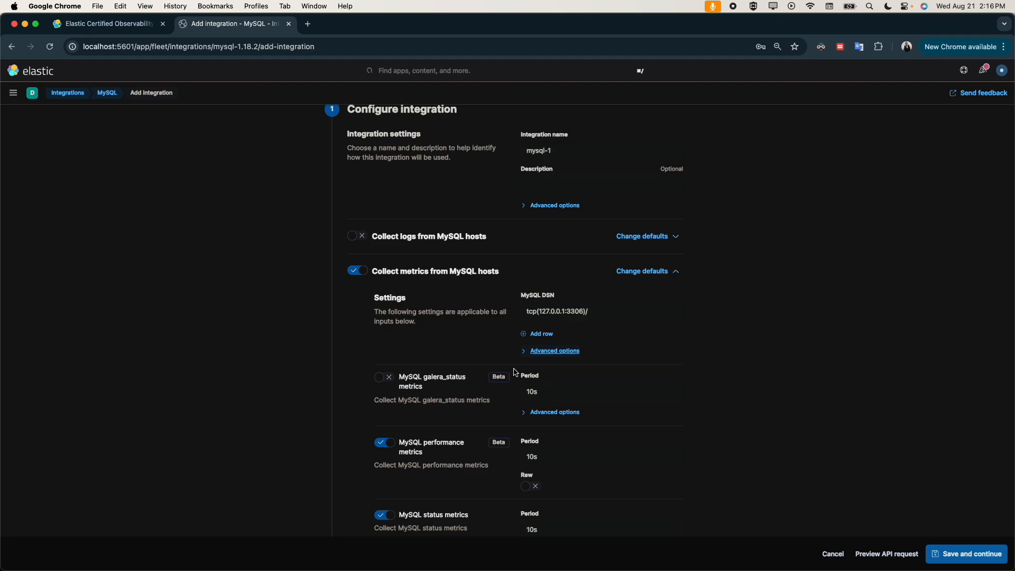
click(529, 354)
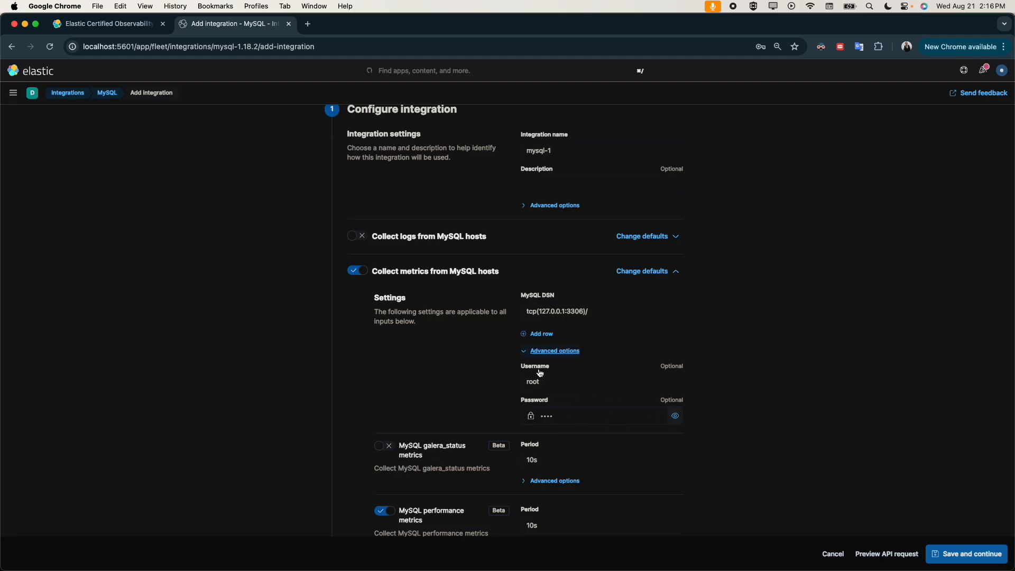
click(526, 353)
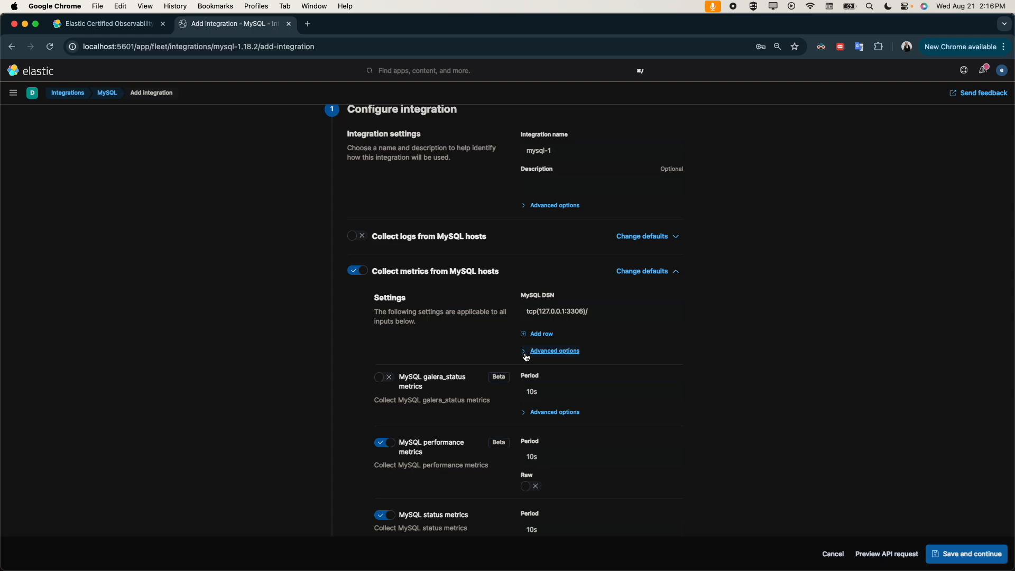
Step: Examine the periods of the galera_status, performance and status metrics, and check the advanced options of galera_status
scroll(524, 402, down, 5)
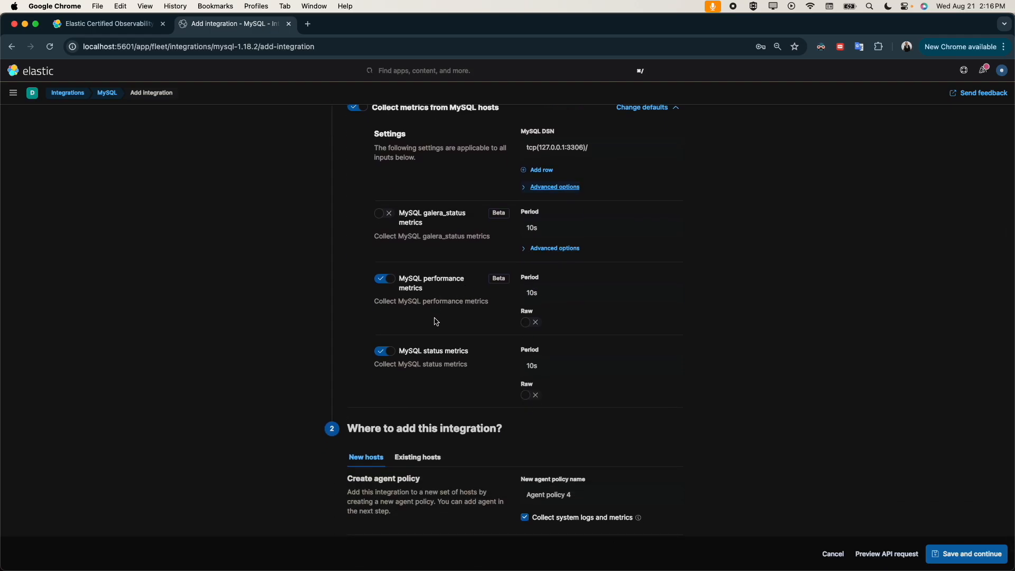
click(544, 292)
scroll(424, 363, up, 4)
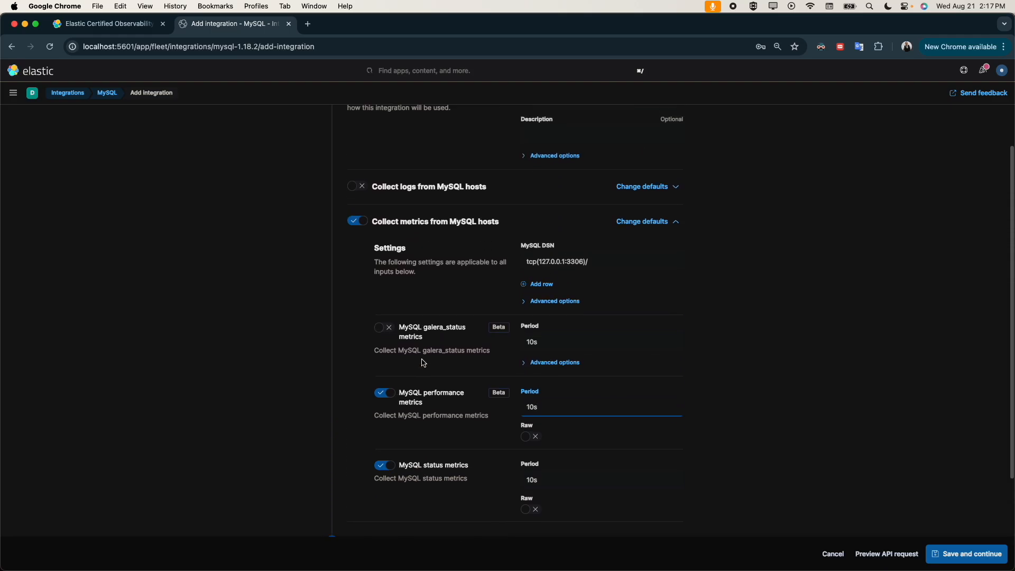
click(533, 369)
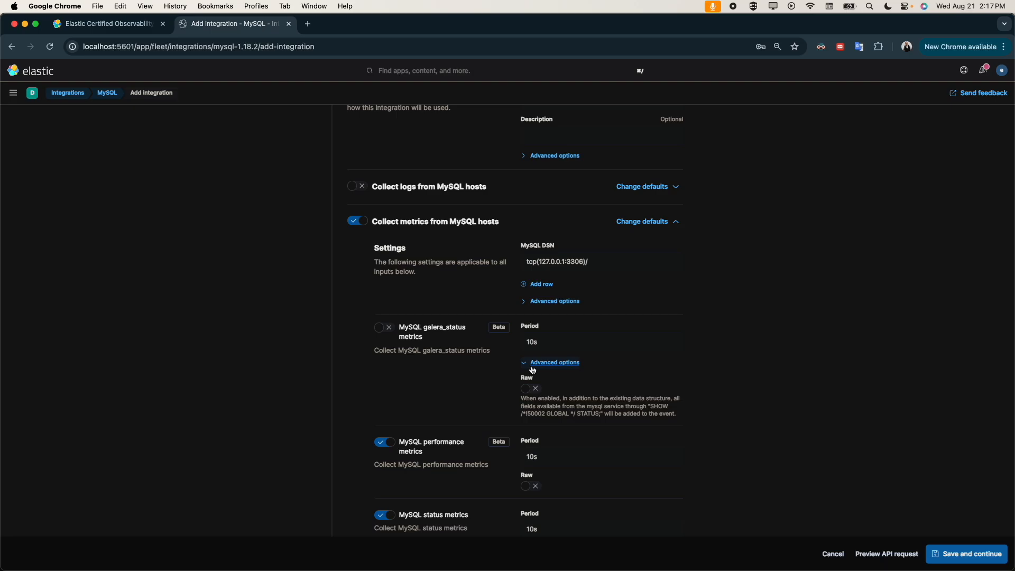
click(532, 369)
Step: Save the mysql-1 integration to the new Agent policy 4, and view and close the Elastic Agent enrollment instructions
scroll(453, 430, down, 5)
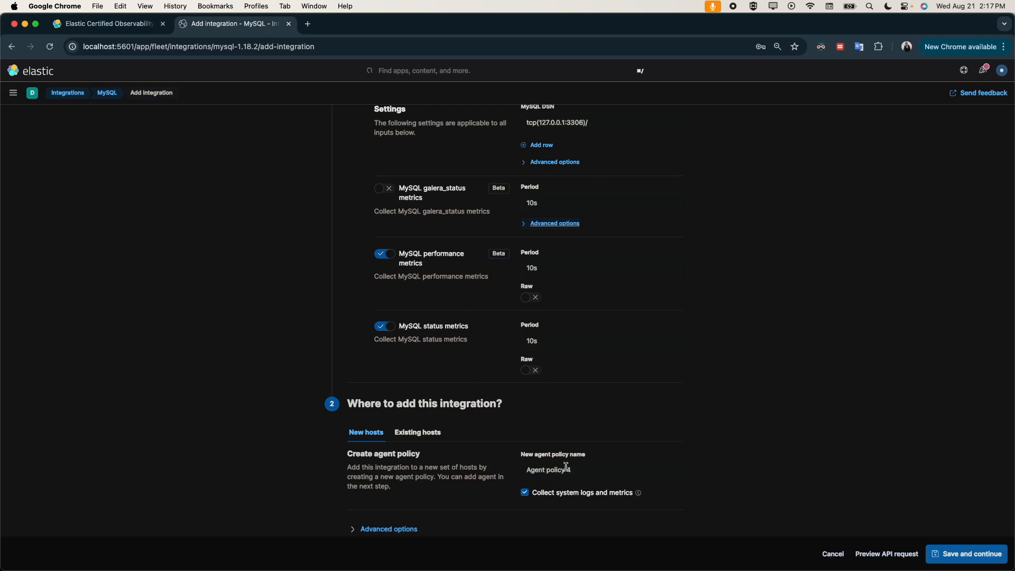
click(983, 553)
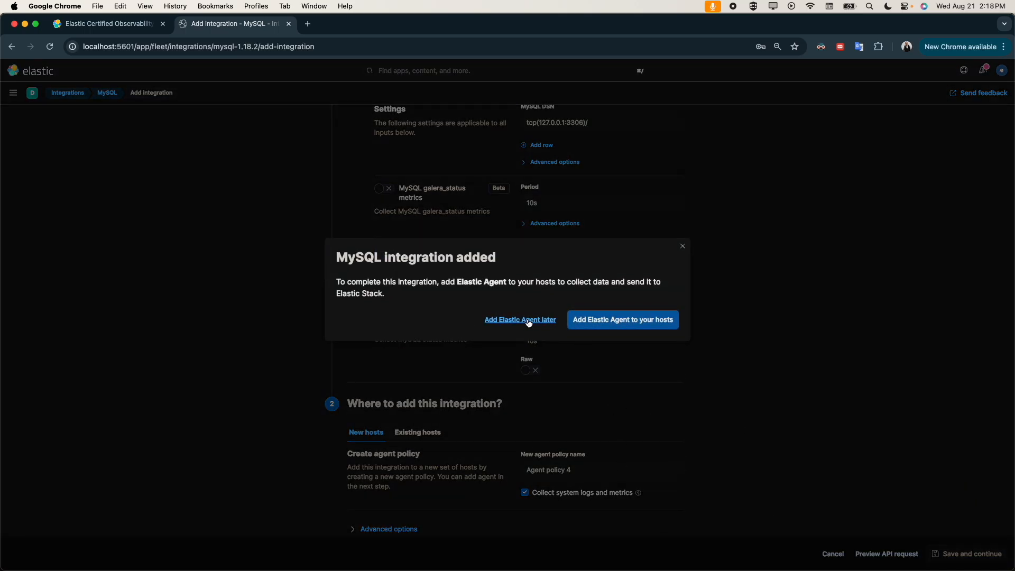
click(597, 325)
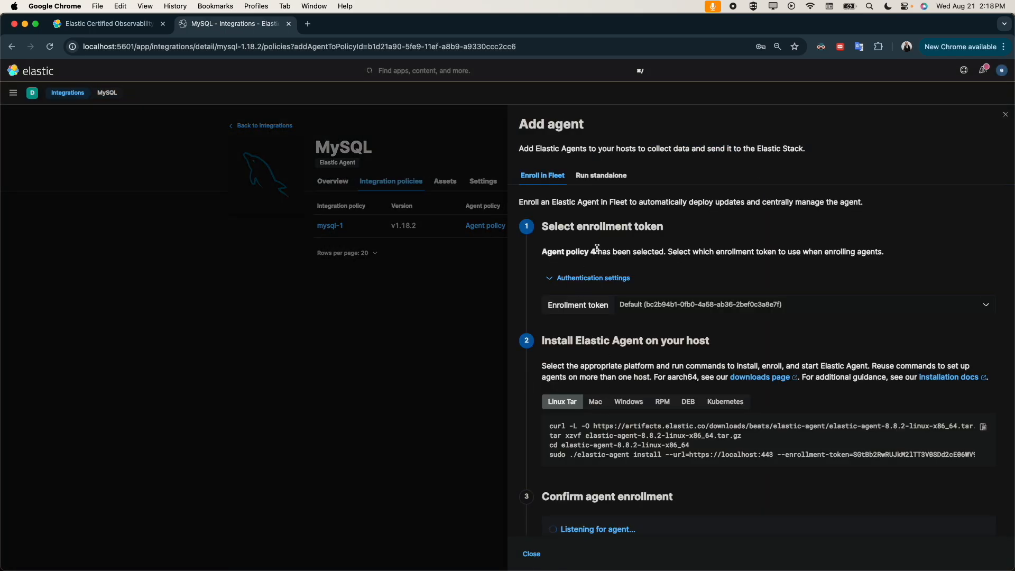
click(532, 555)
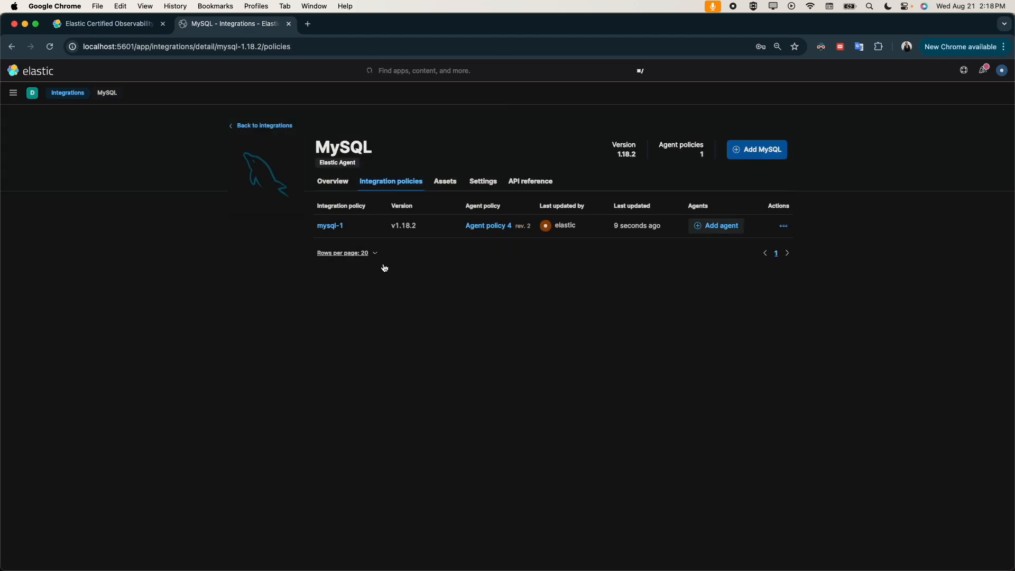
Step: Go to Fleet and view the enrolled agent's details, integrations and available actions
click(13, 93)
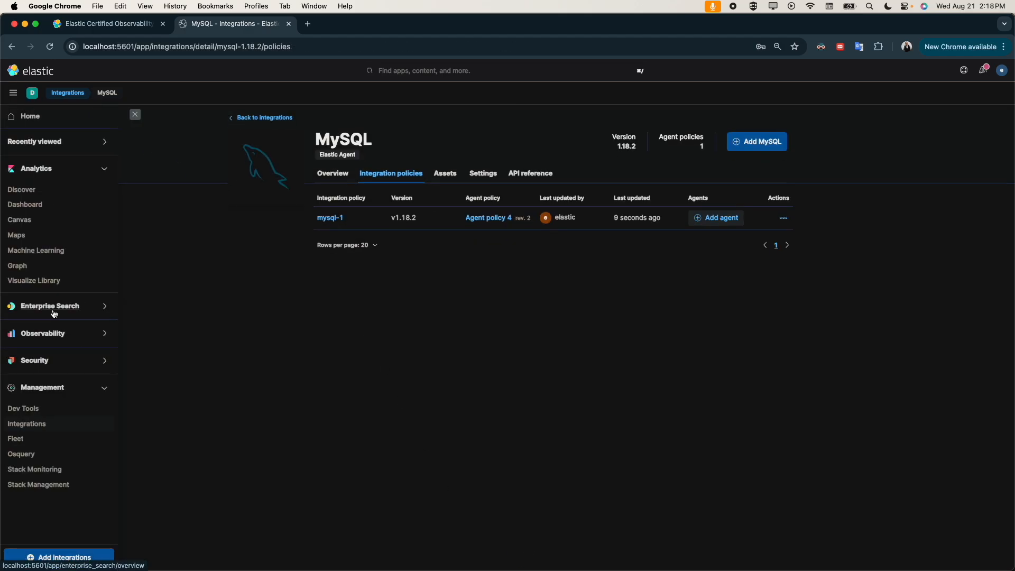
click(18, 440)
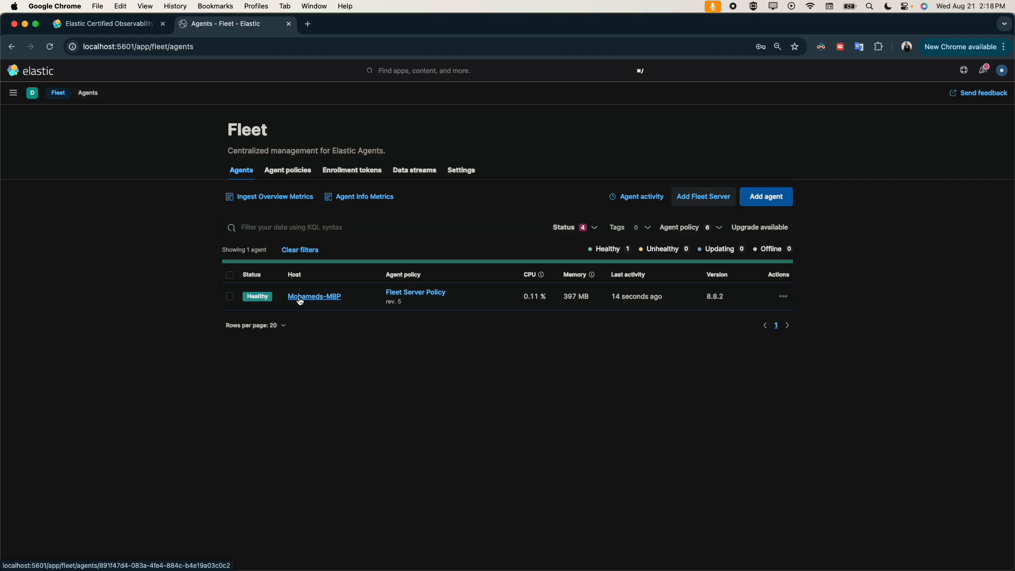
click(300, 301)
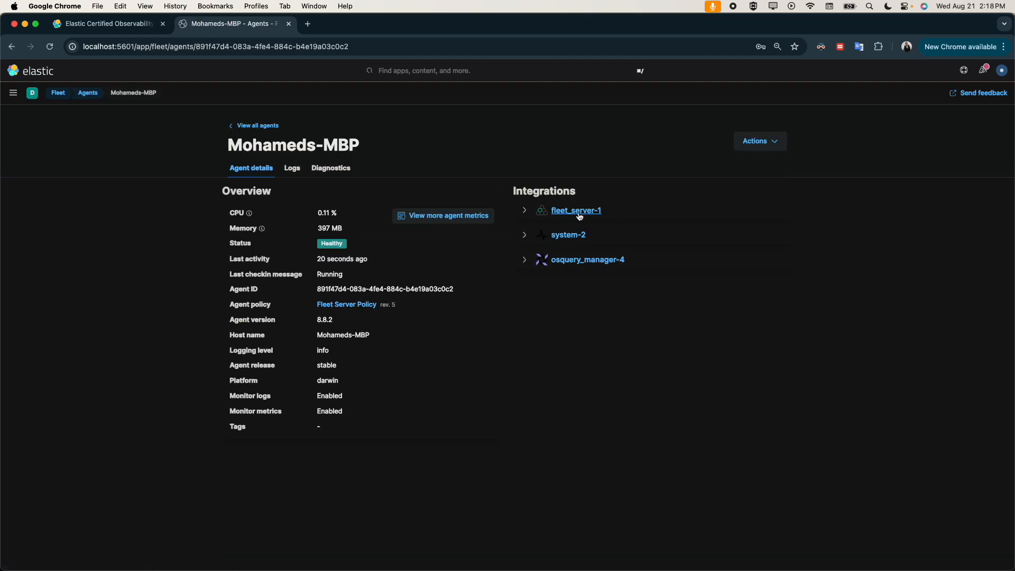
click(766, 137)
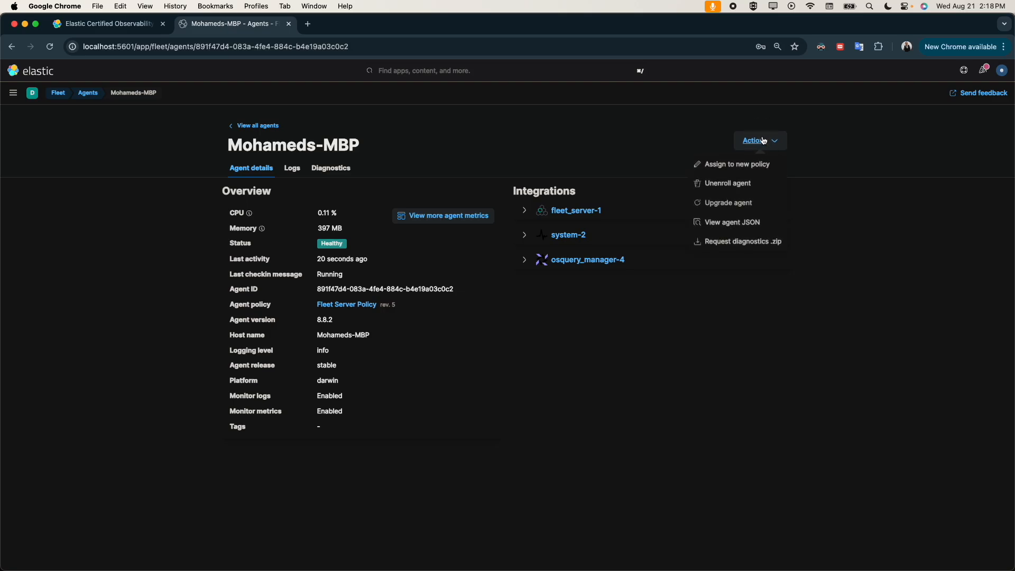
click(619, 123)
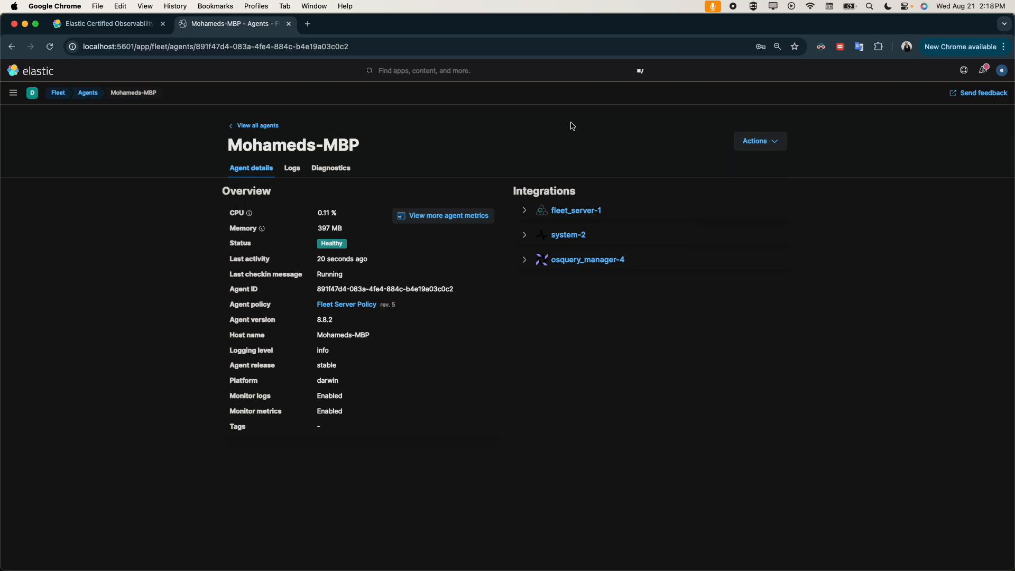
Step: Open the Fleet Server Policy from the agents list and start adding an integration to it
click(248, 126)
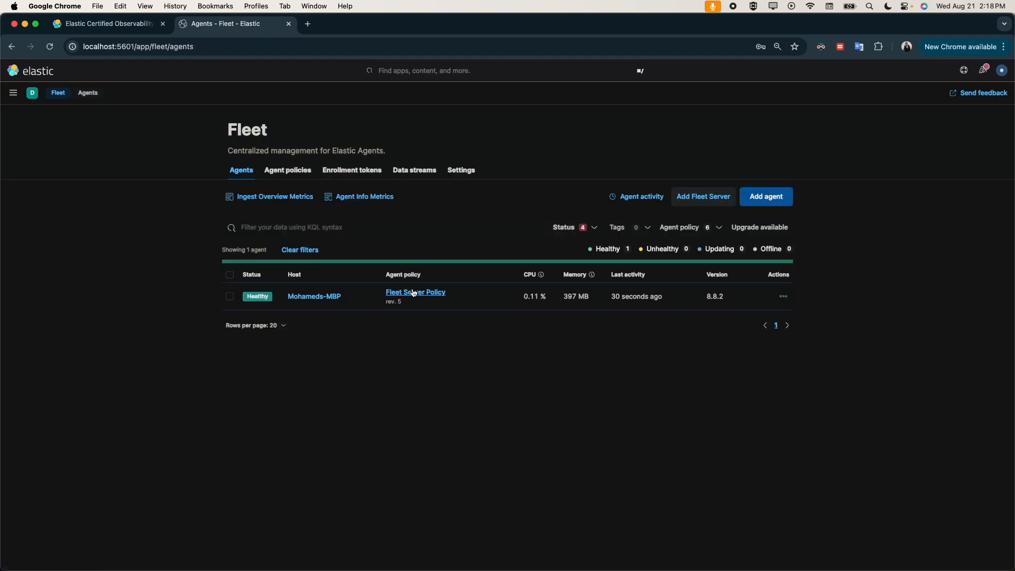
click(412, 294)
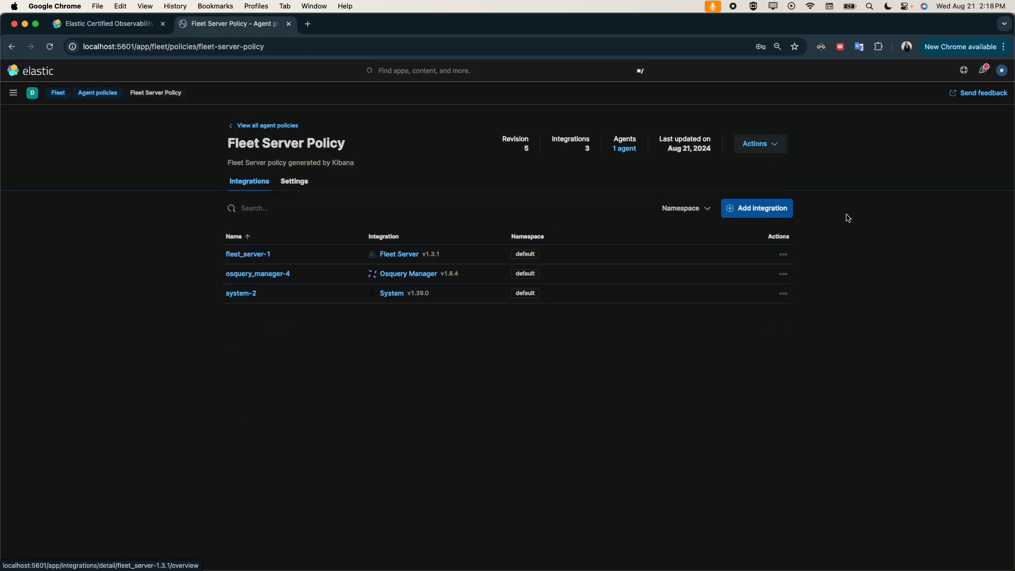
click(767, 209)
Step: Search the integrations for mysql and open the MySQL configuration form for the Fleet Server Policy
click(389, 191)
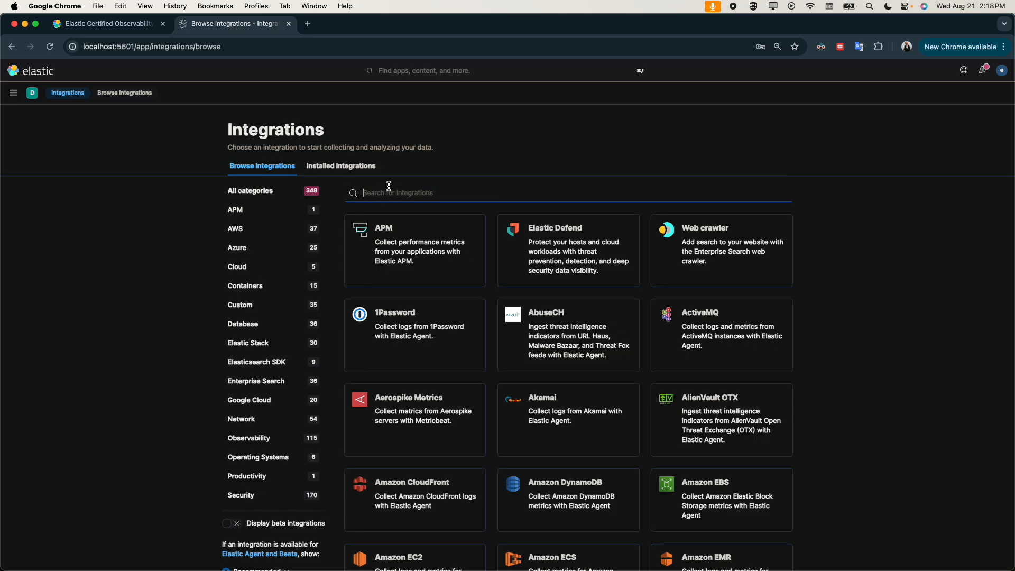
text(m)
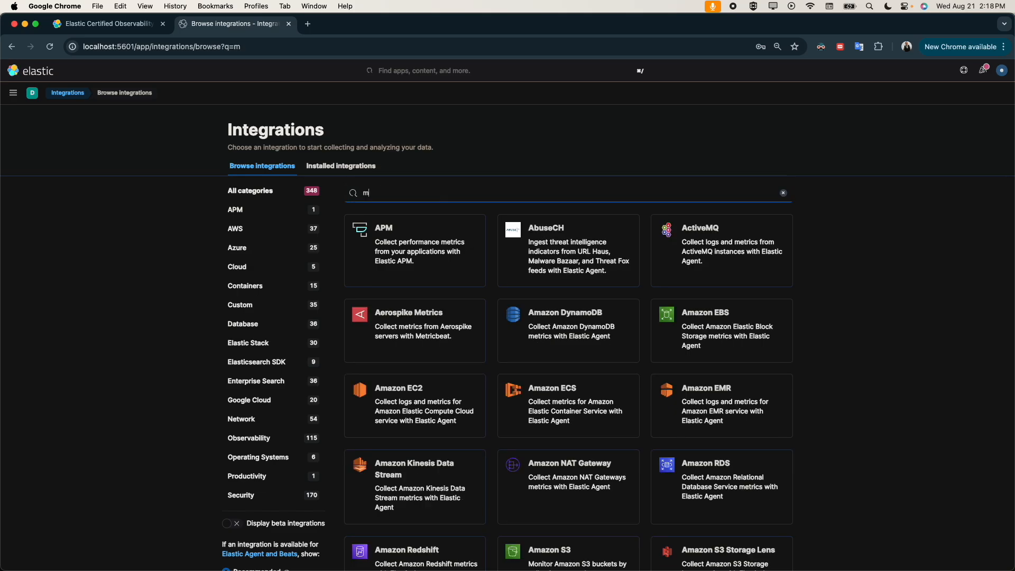
text(ysql)
click(388, 218)
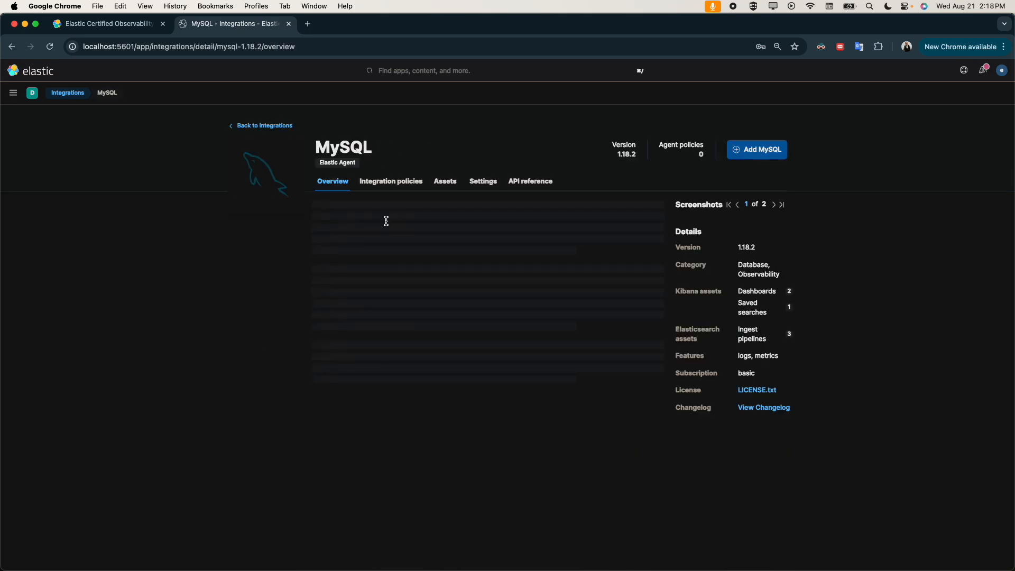
click(762, 152)
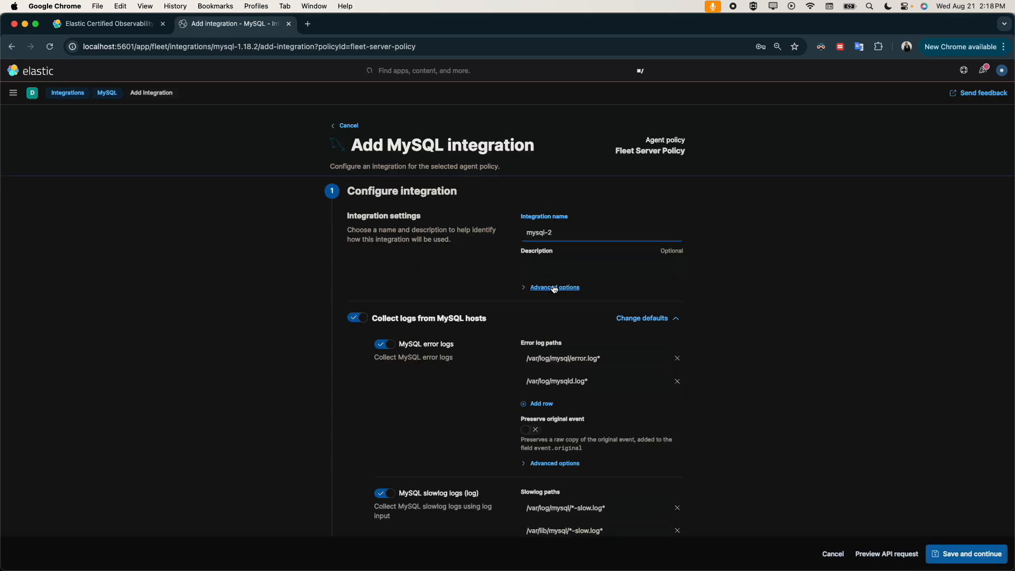
Step: Expand the advanced integration settings to check the namespace and data retention, and open the list of Kibana spaces
click(575, 289)
scroll(549, 332, down, 2)
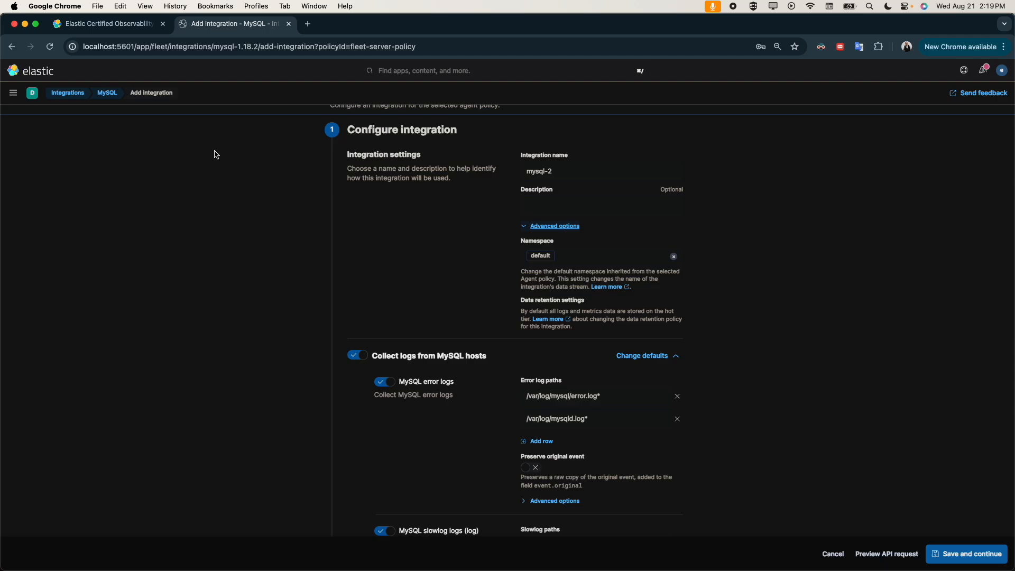
click(32, 93)
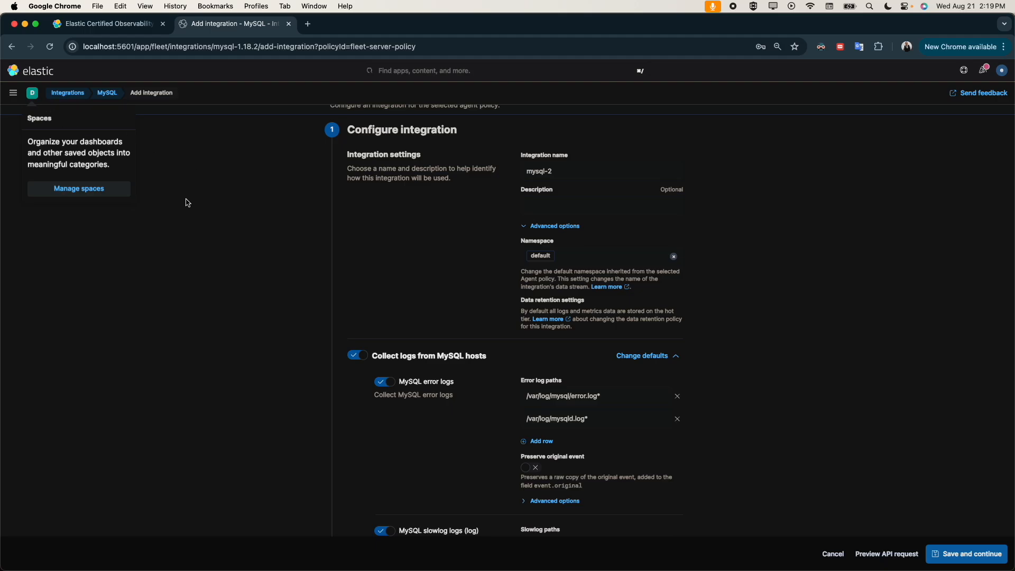
Step: Collapse the advanced integration settings and turn off log collection from MySQL hosts
click(556, 258)
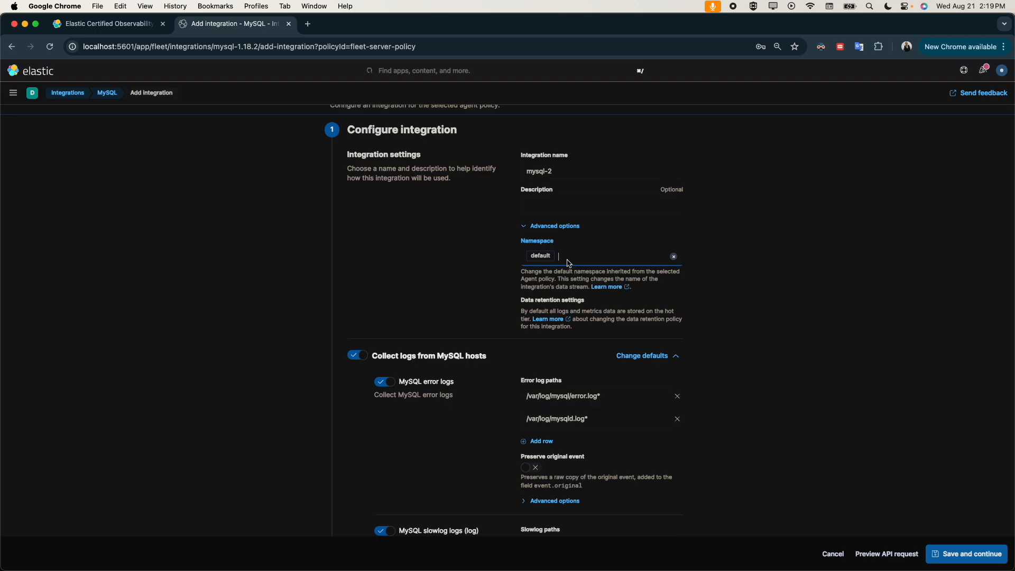
click(526, 226)
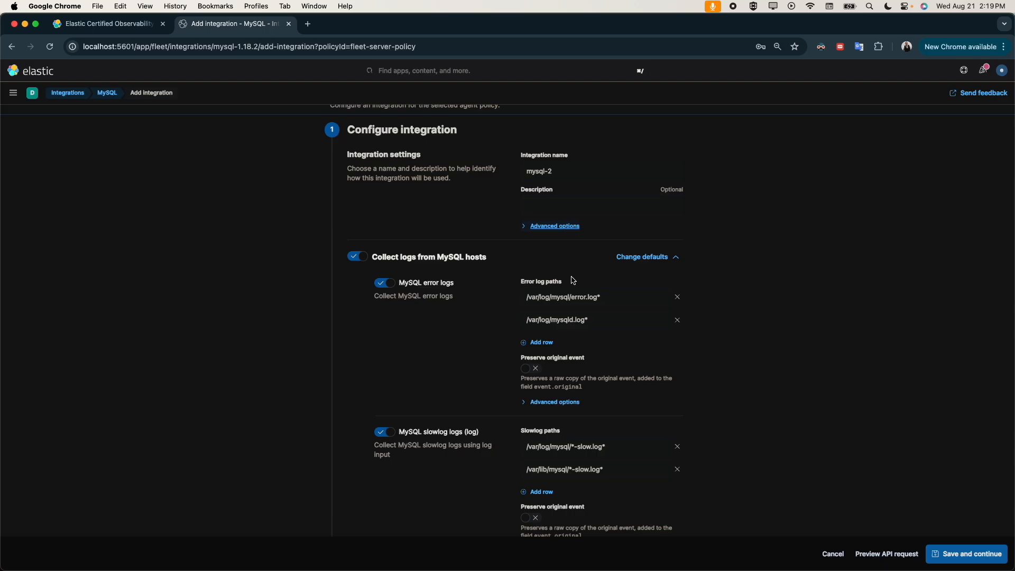
scroll(506, 383, down, 4)
scroll(534, 296, up, 4)
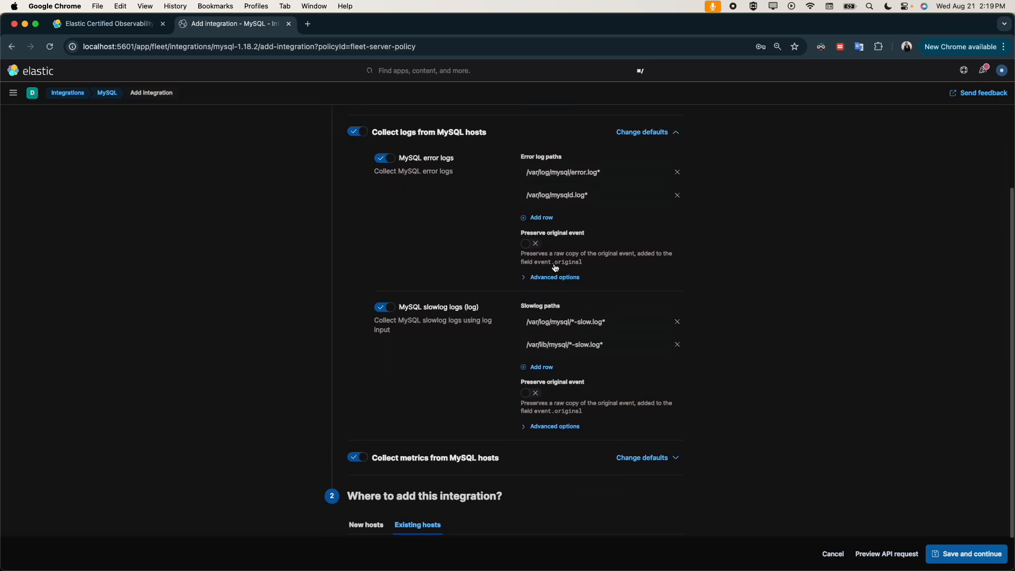
click(357, 254)
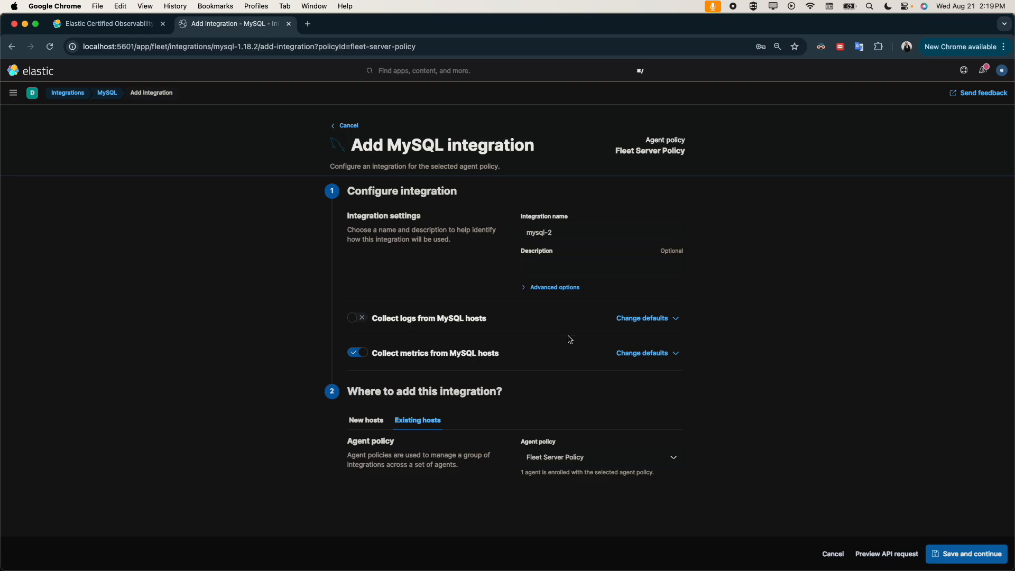
Step: Expand the MySQL metrics defaults and their advanced options to review the DSN, credentials and metric sets
click(629, 354)
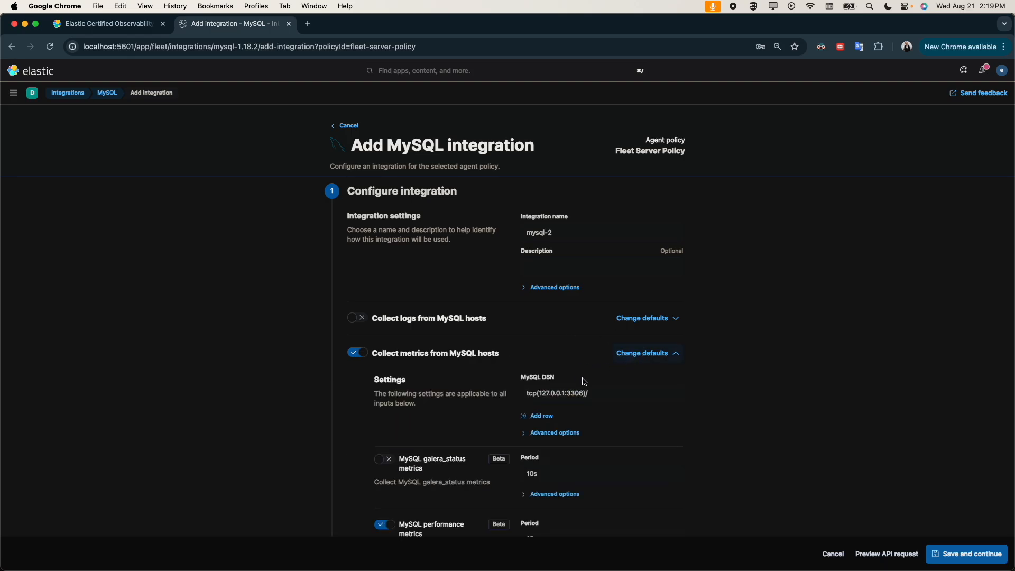
scroll(509, 384, down, 2)
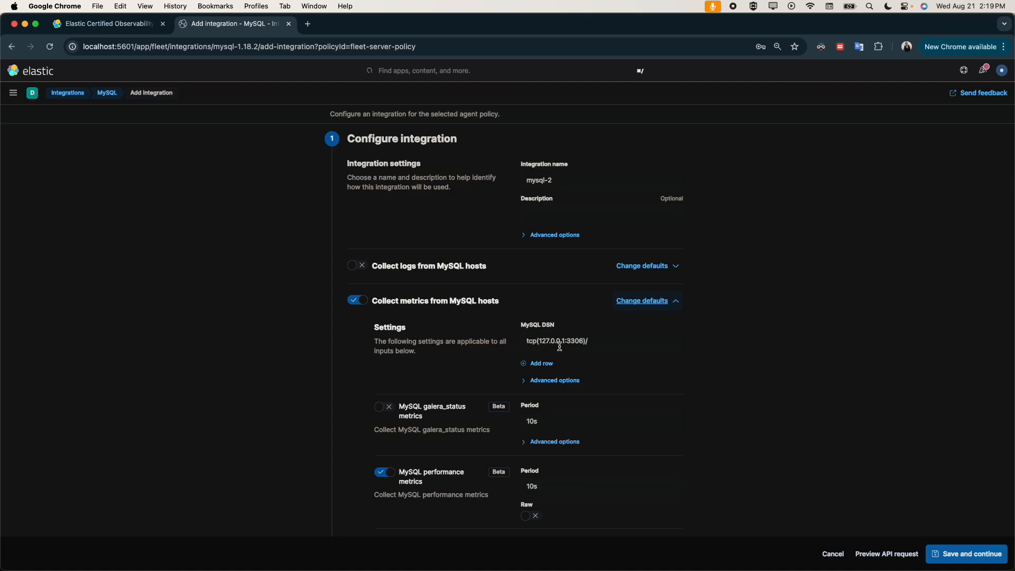
click(525, 382)
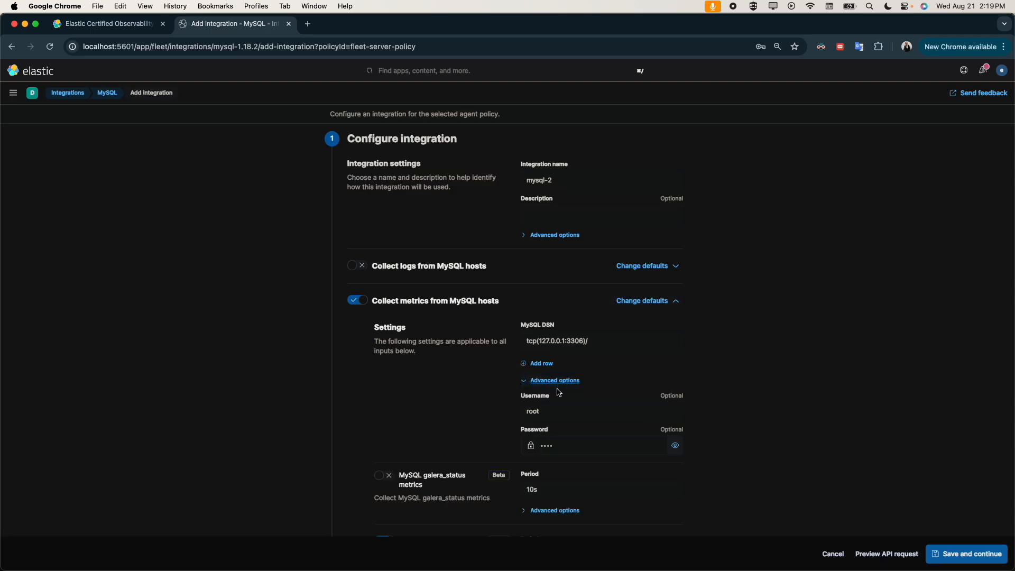
scroll(559, 397, down, 1)
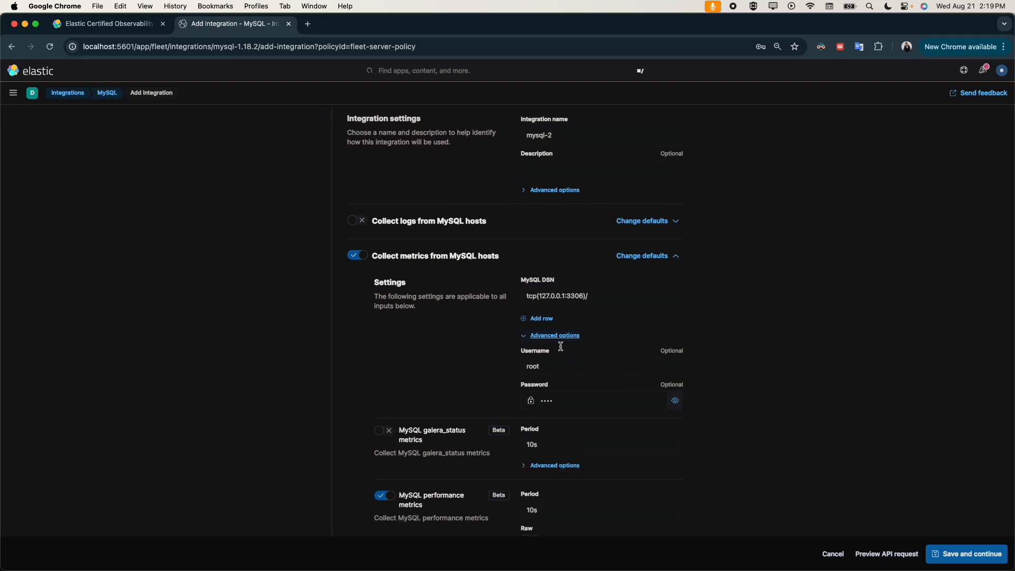
click(610, 294)
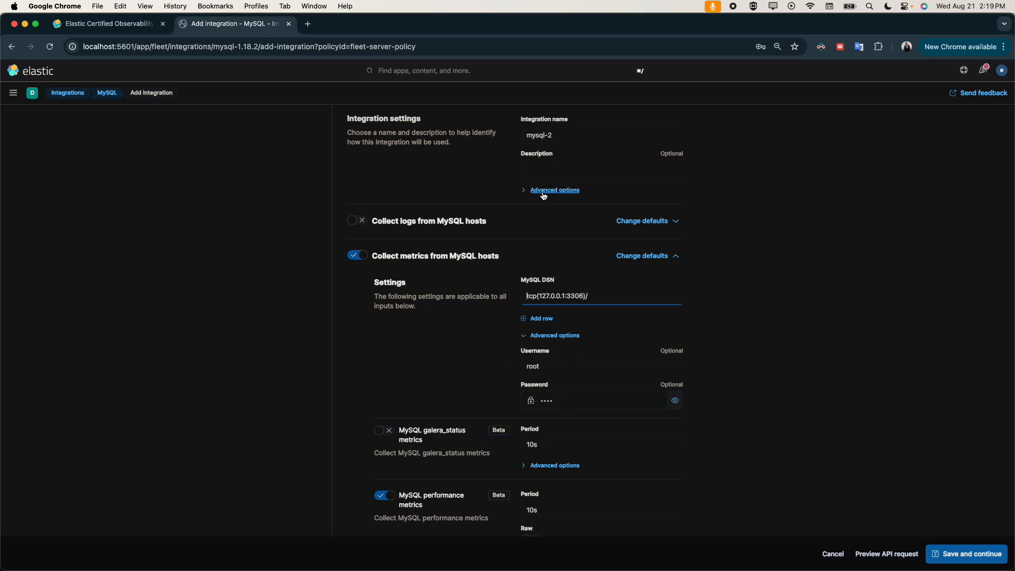
scroll(398, 529, down, 3)
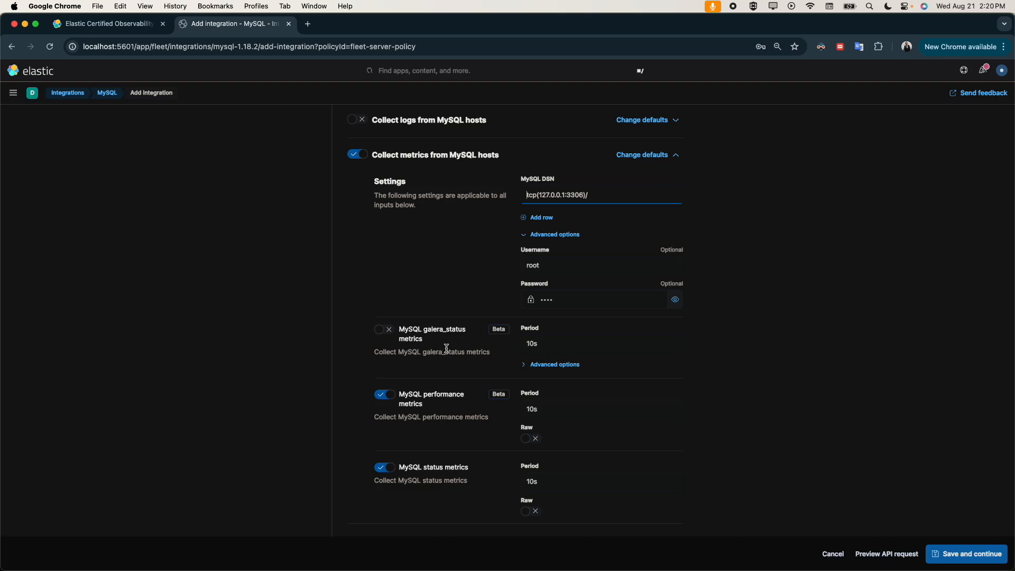
Step: Save and deploy the MySQL integration to the Fleet Server Policy, and open the new mysql-2 integration from the policy
click(952, 553)
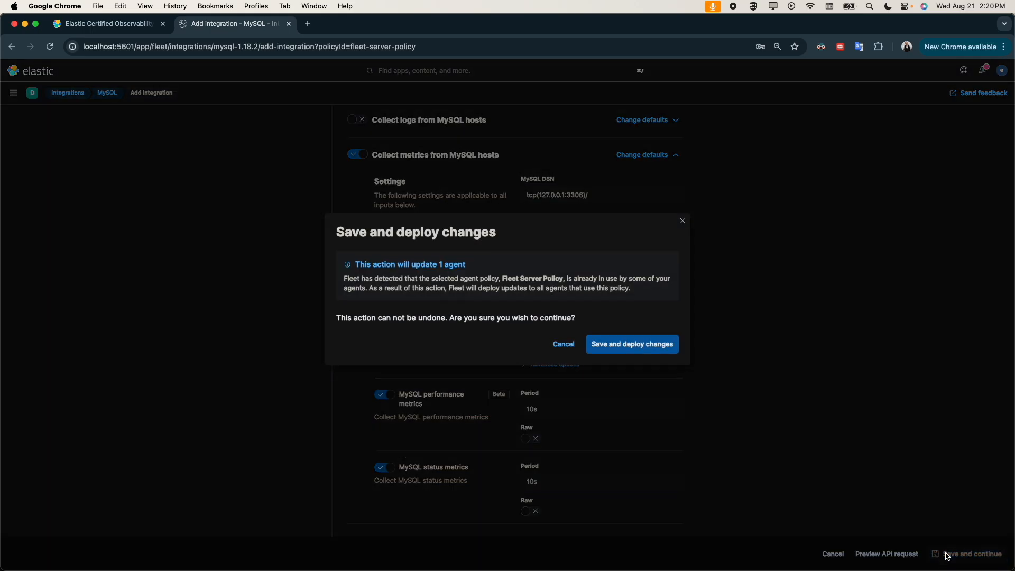
click(660, 342)
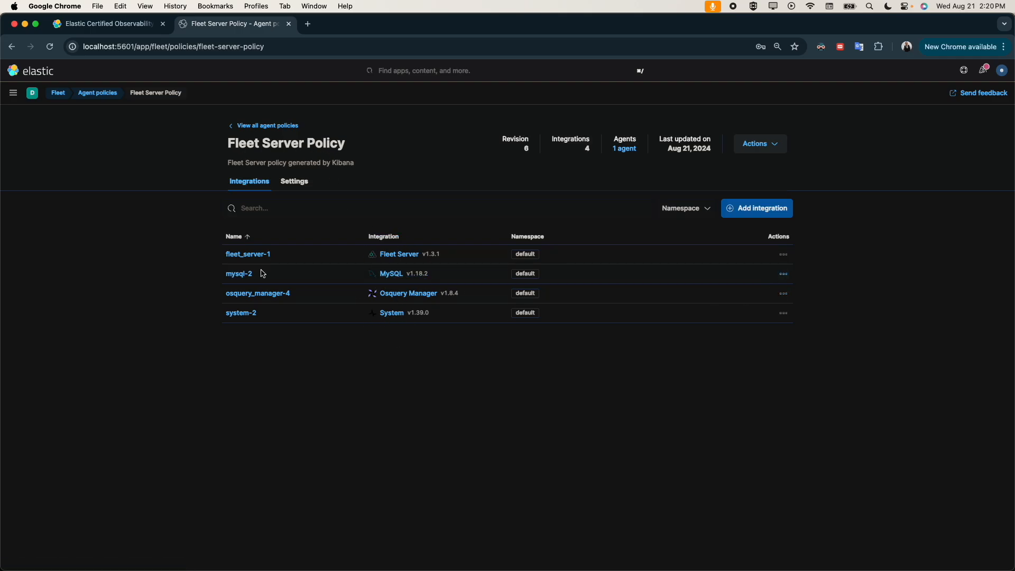
click(242, 273)
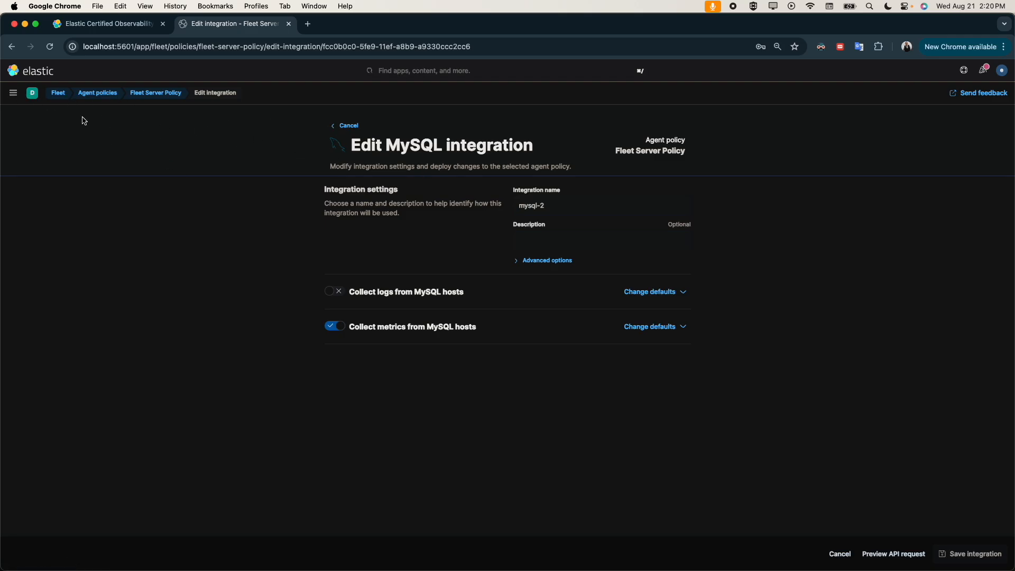
Step: Go to Discover and switch to the metrics-* data view
click(13, 94)
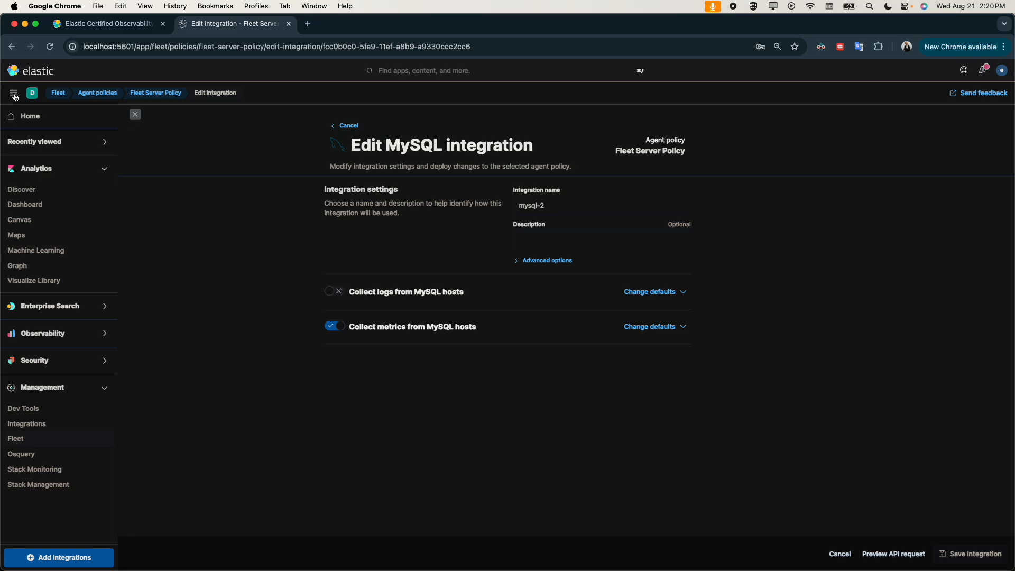
click(36, 195)
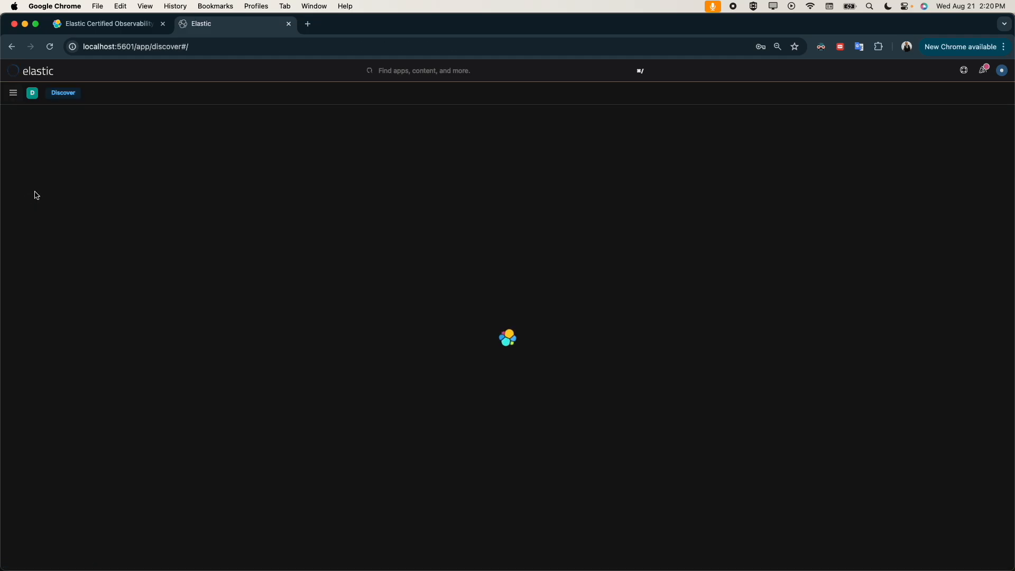
click(43, 122)
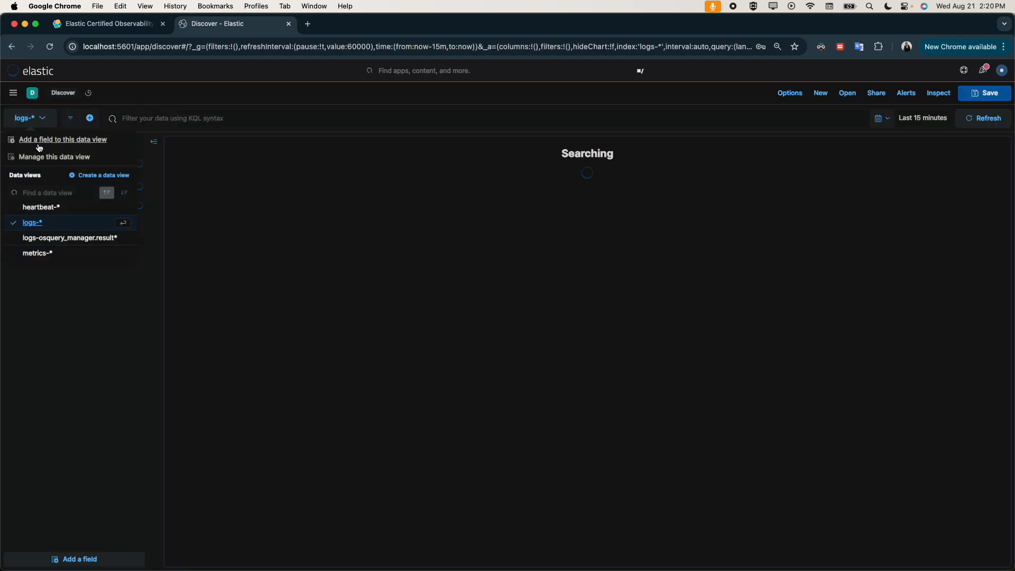
click(50, 253)
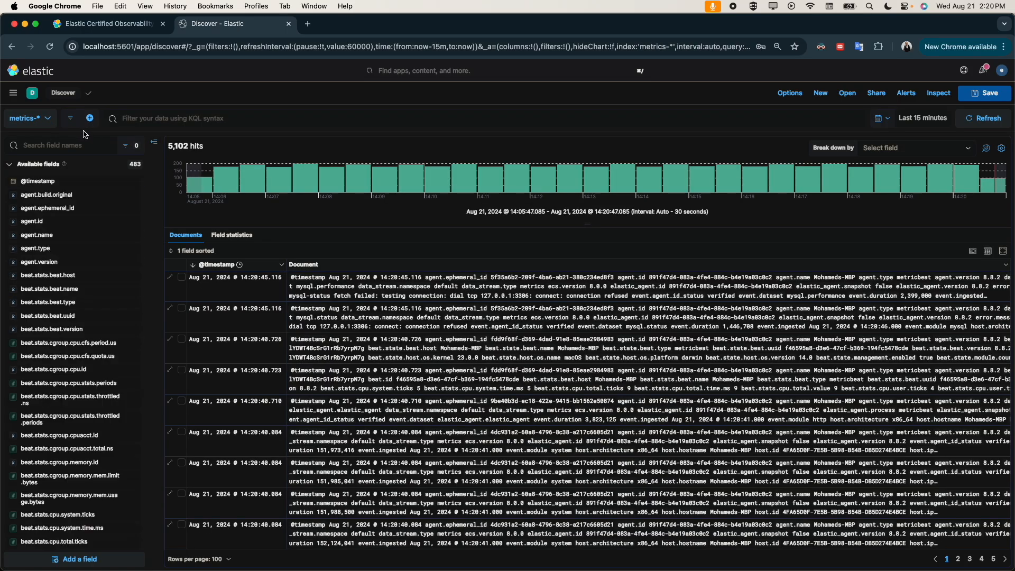
Step: Expand the newest metrics document, filter for data_stream.dataset mysql.performance from it, and close the document details
click(170, 277)
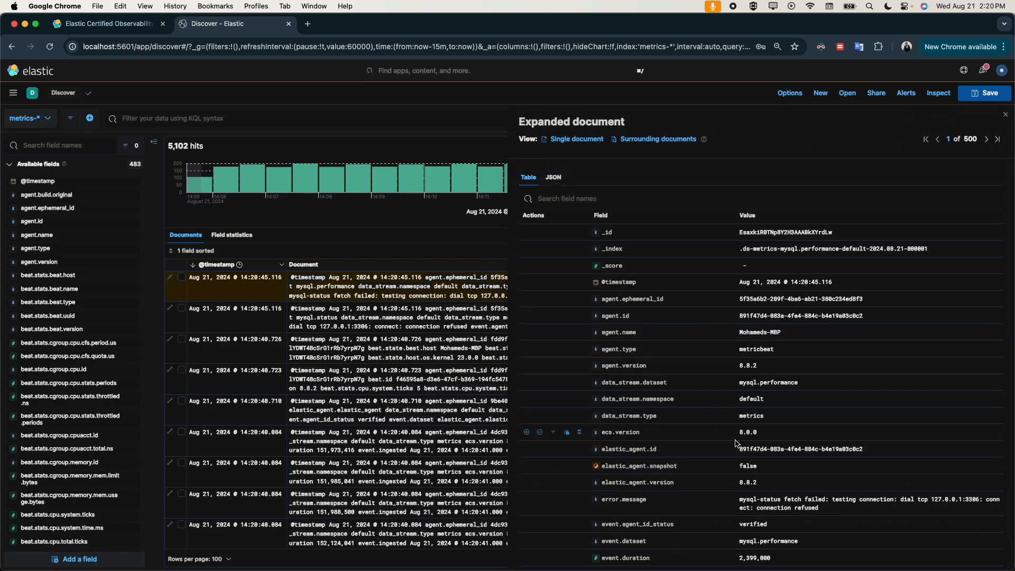
scroll(760, 459, down, 3)
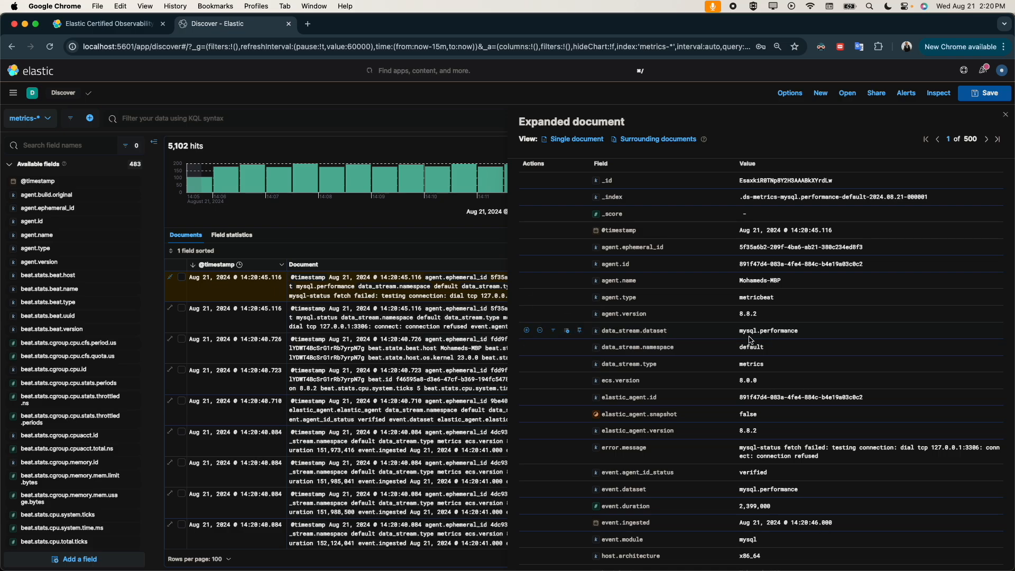
click(527, 330)
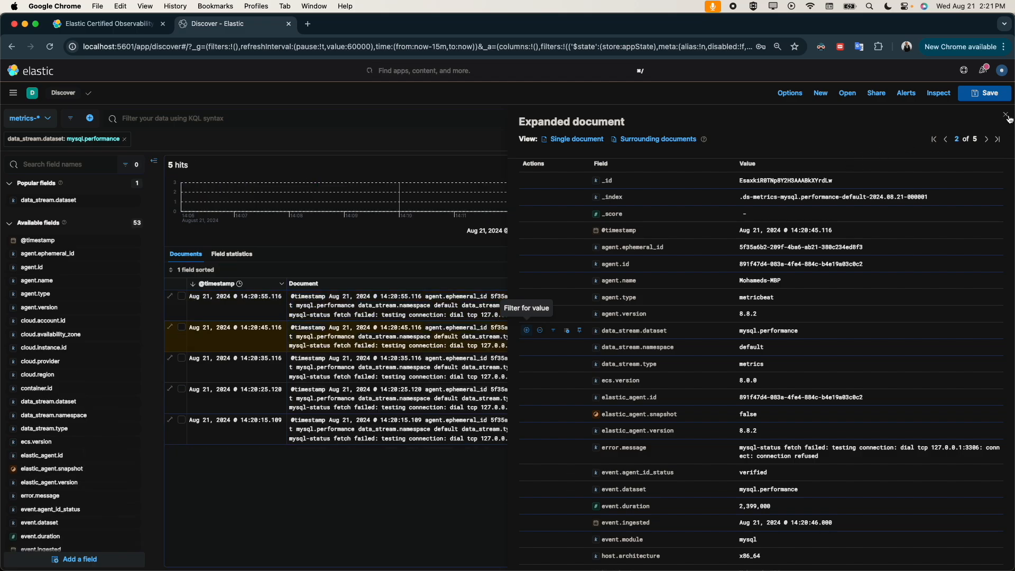
click(1007, 116)
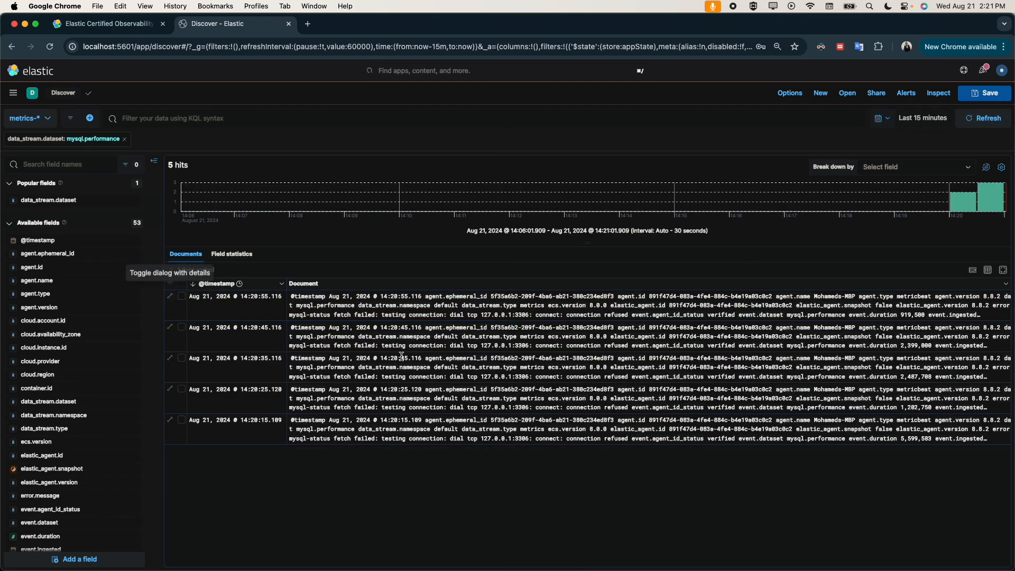
Step: Expand the latest mysql.performance document and examine its fields
click(170, 297)
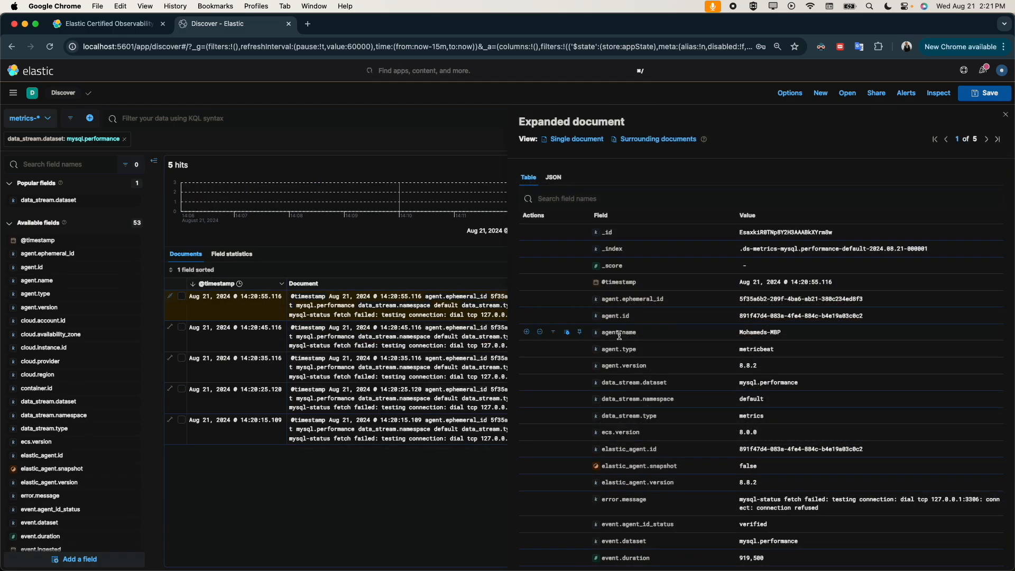
scroll(674, 446, down, 3)
scroll(674, 446, up, 3)
Step: Go to the dashboards list, open [Metrics MySQL] Database Overview and look through its panels
click(14, 92)
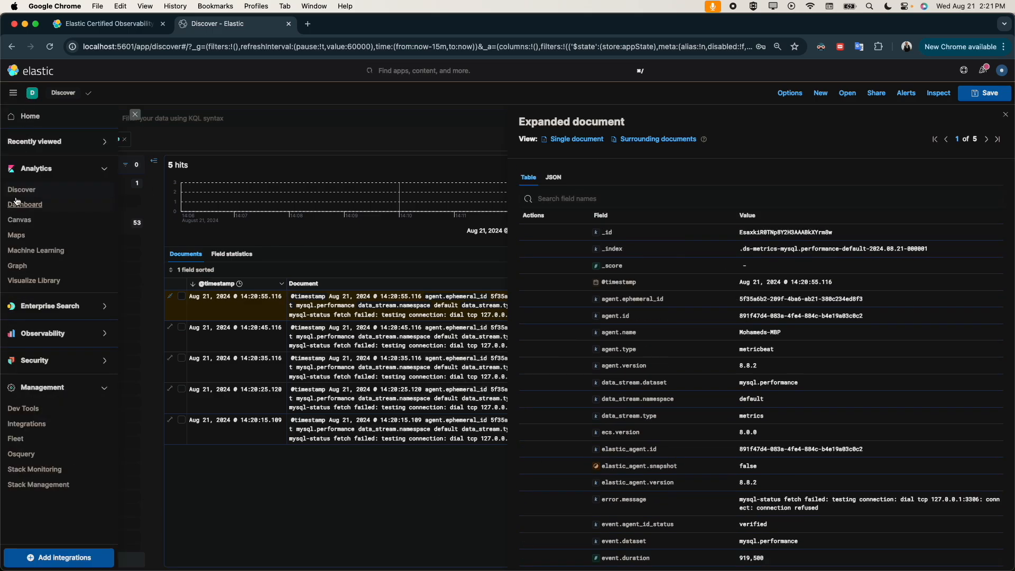
click(23, 207)
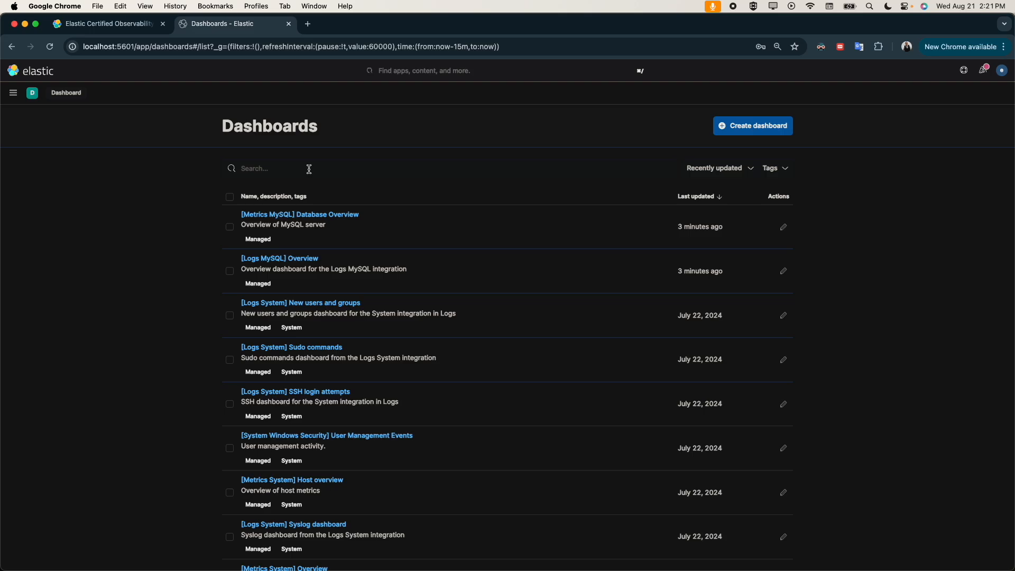
click(317, 162)
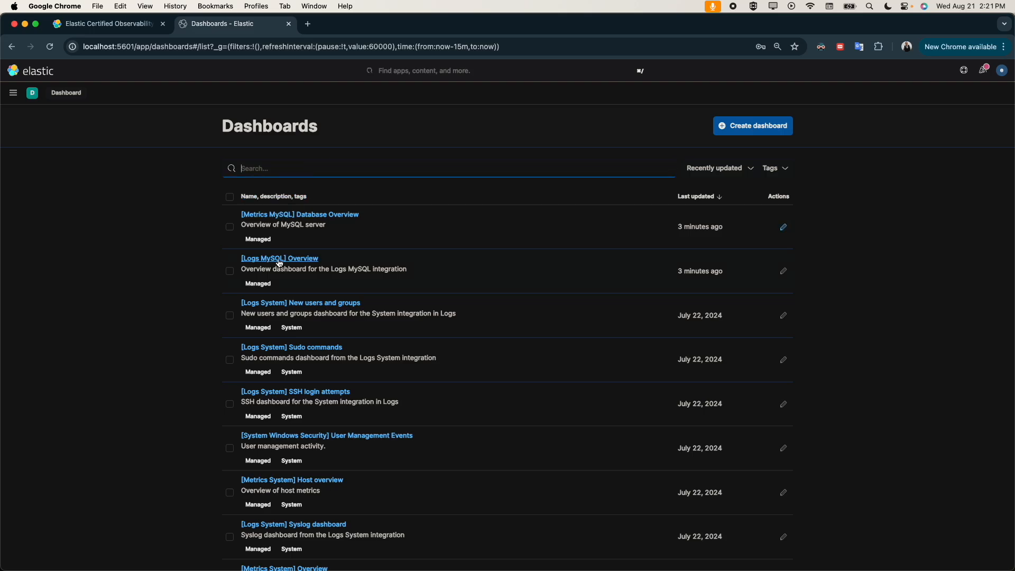
click(286, 223)
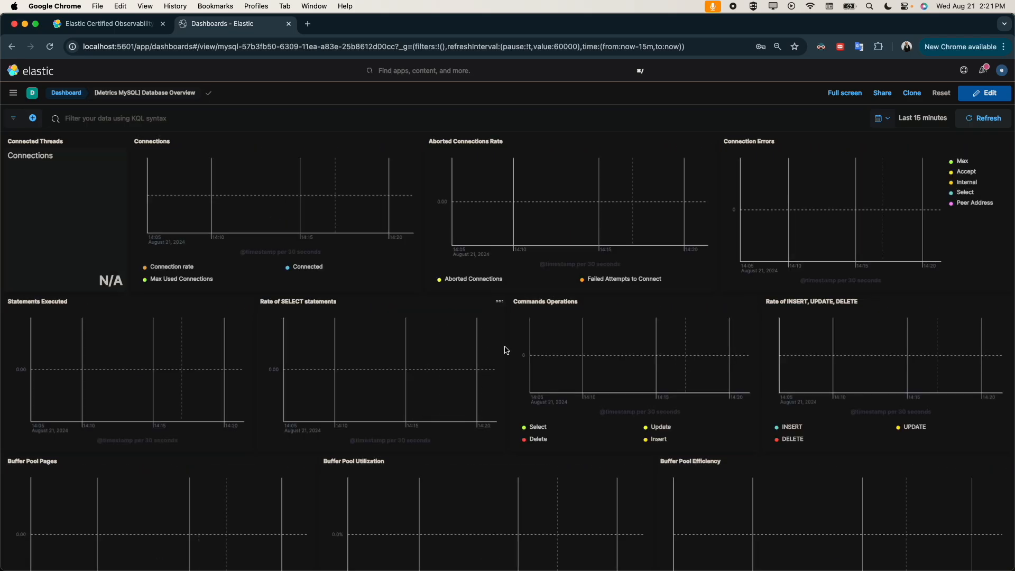
scroll(400, 413, down, 10)
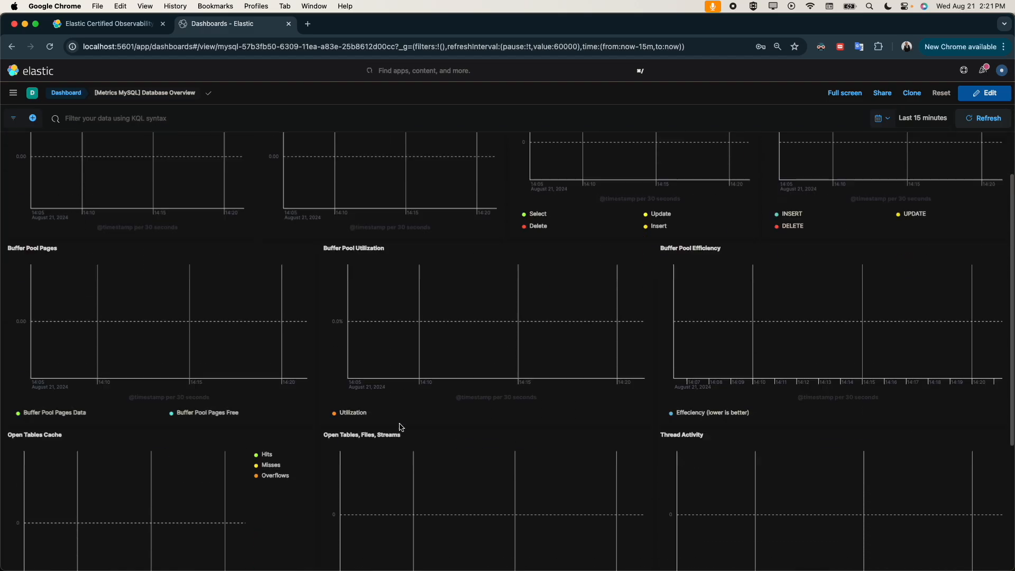
scroll(400, 427, up, 10)
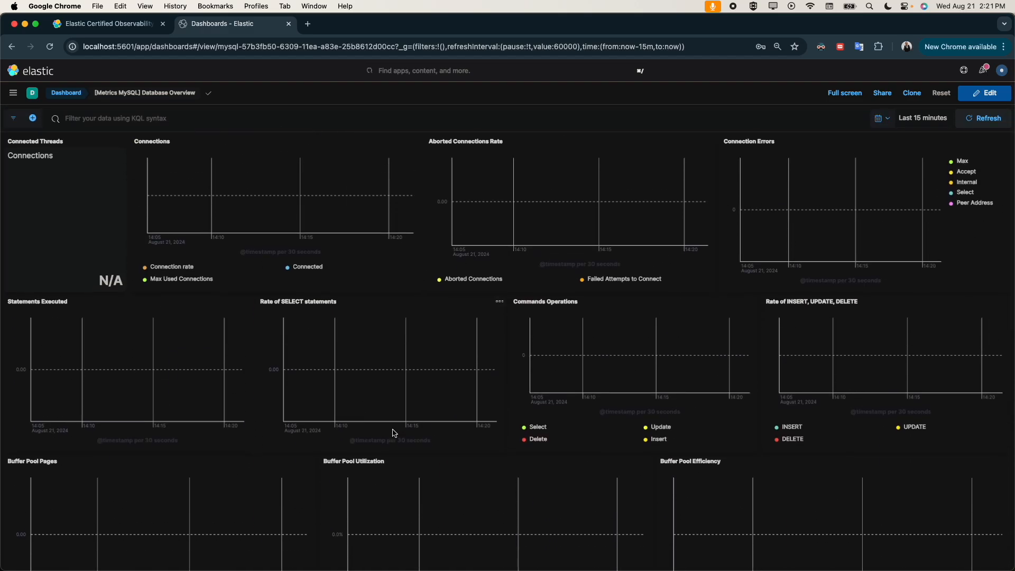
Step: Return to the dashboards list, open [Logs MySQL] Overview and look through its panels
click(66, 93)
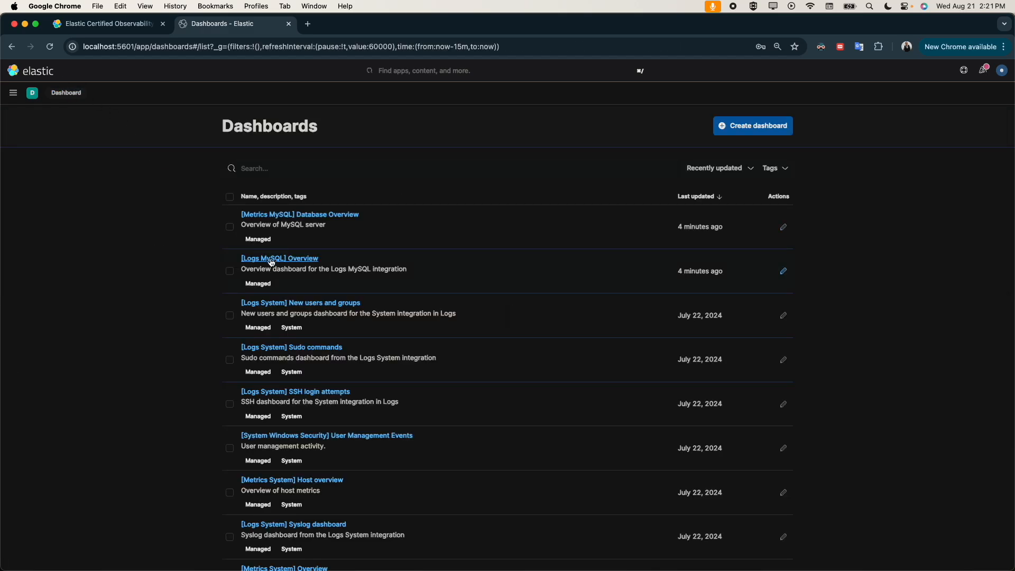
click(274, 259)
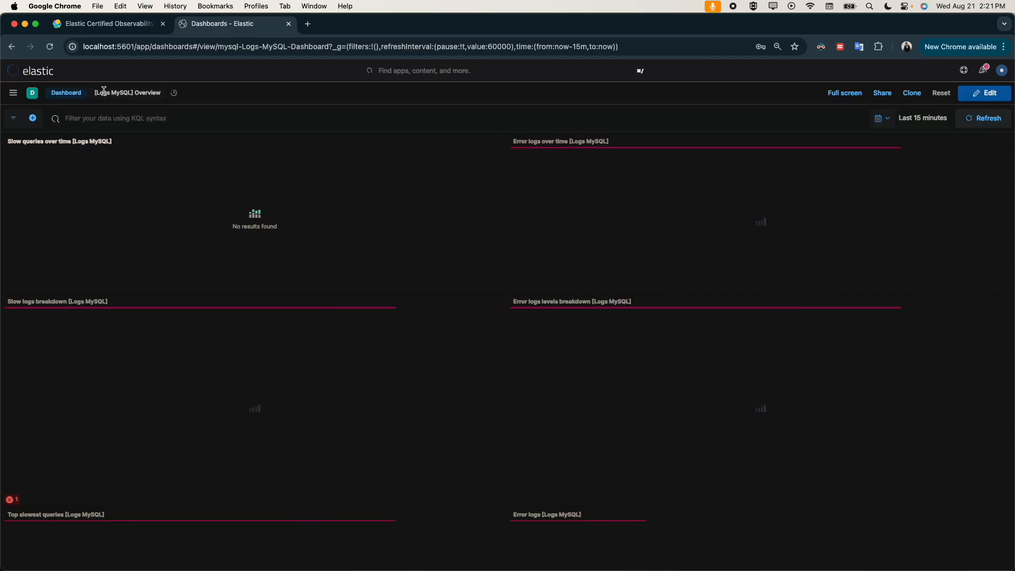
scroll(419, 380, down, 5)
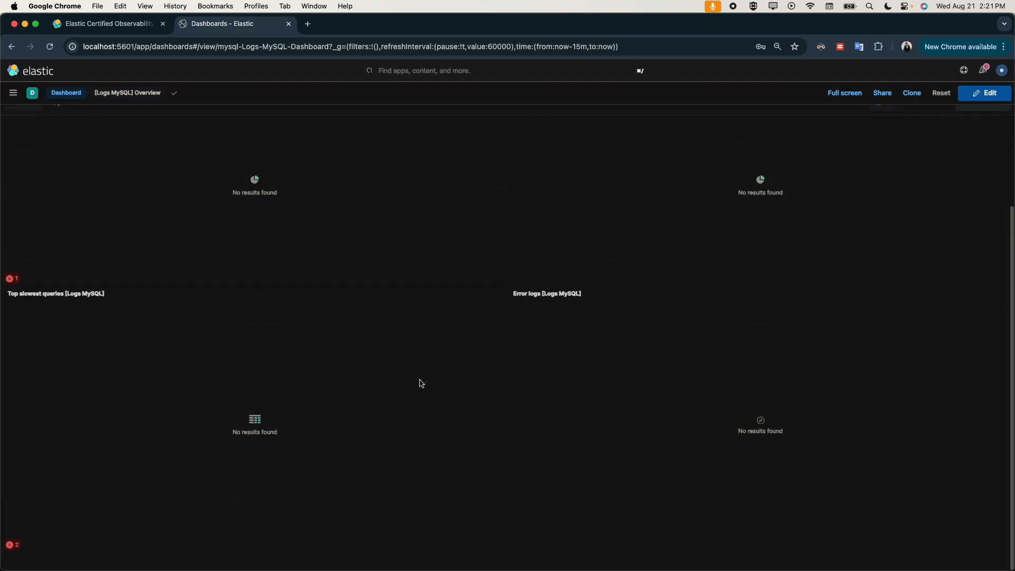
scroll(420, 380, up, 5)
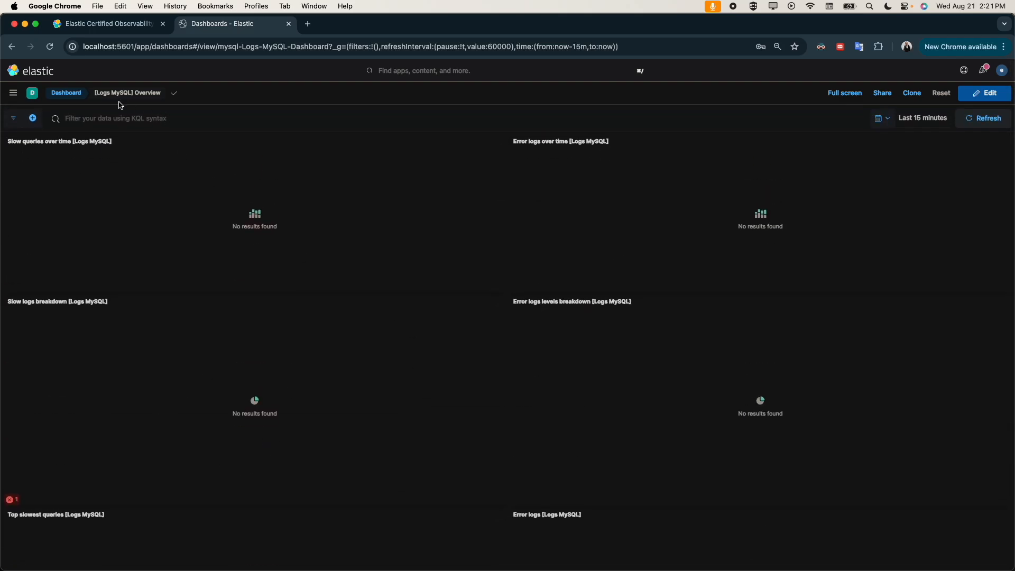
click(76, 93)
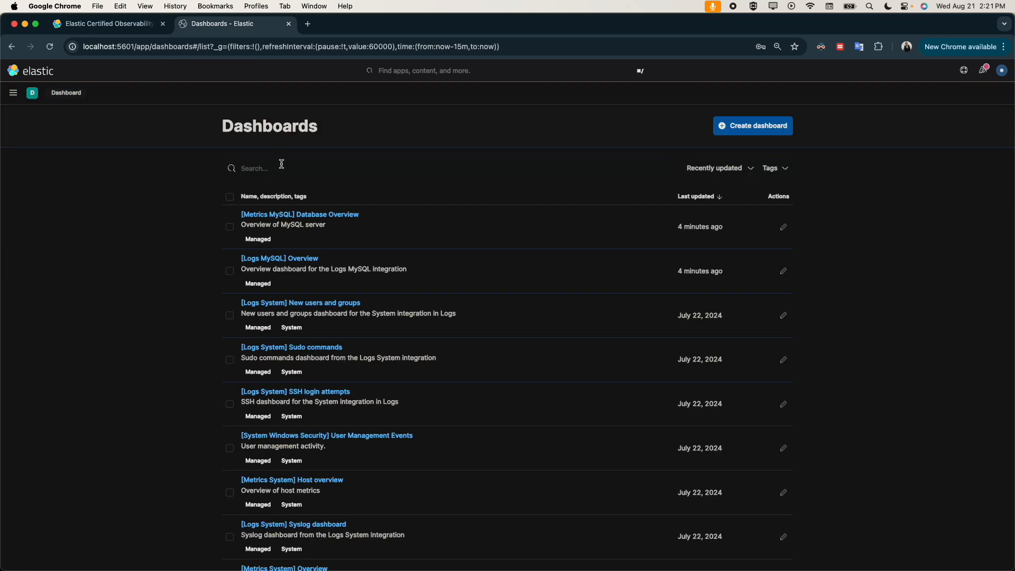
click(12, 96)
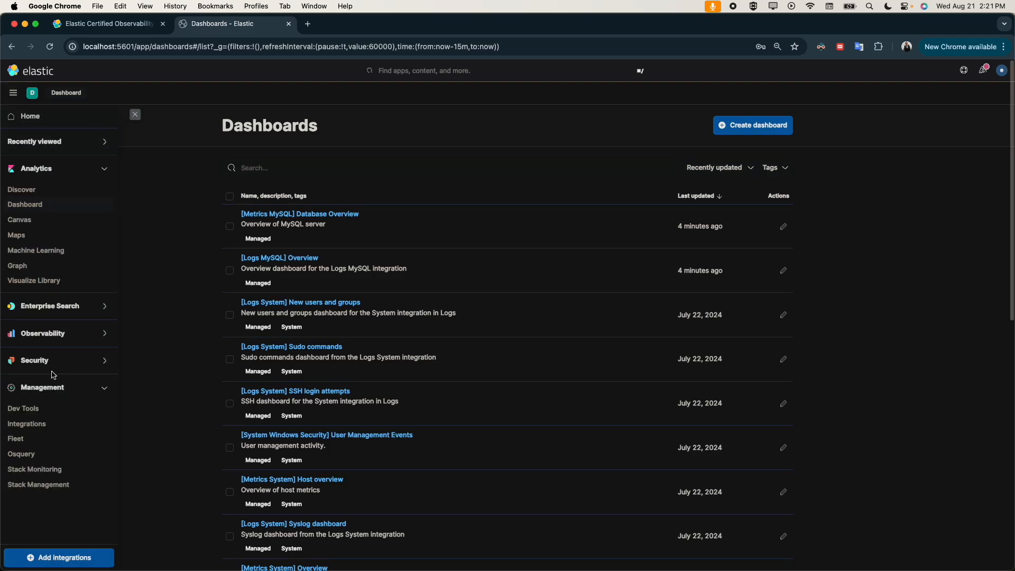
scroll(46, 423, down, 5)
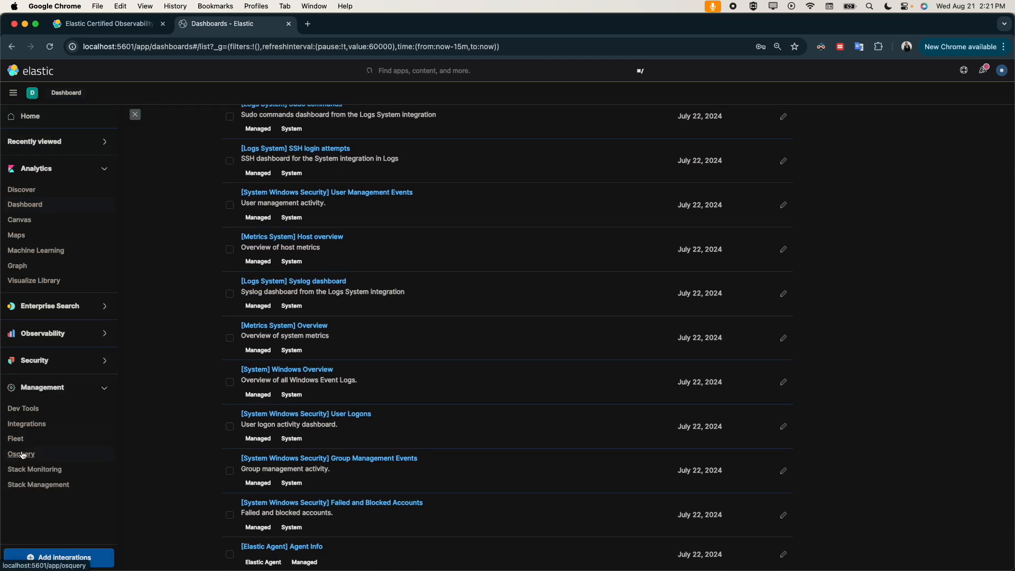
click(23, 426)
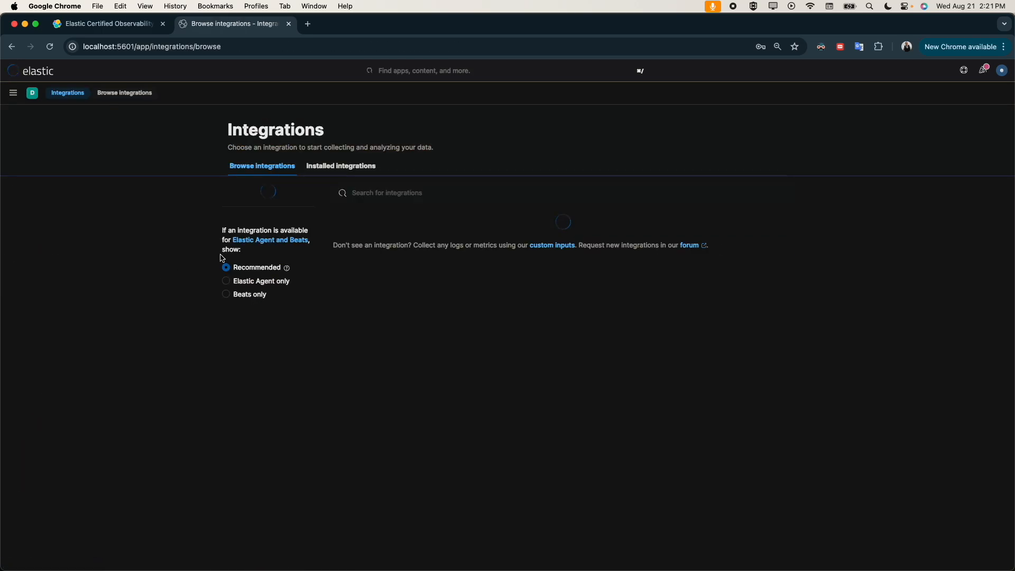
click(19, 98)
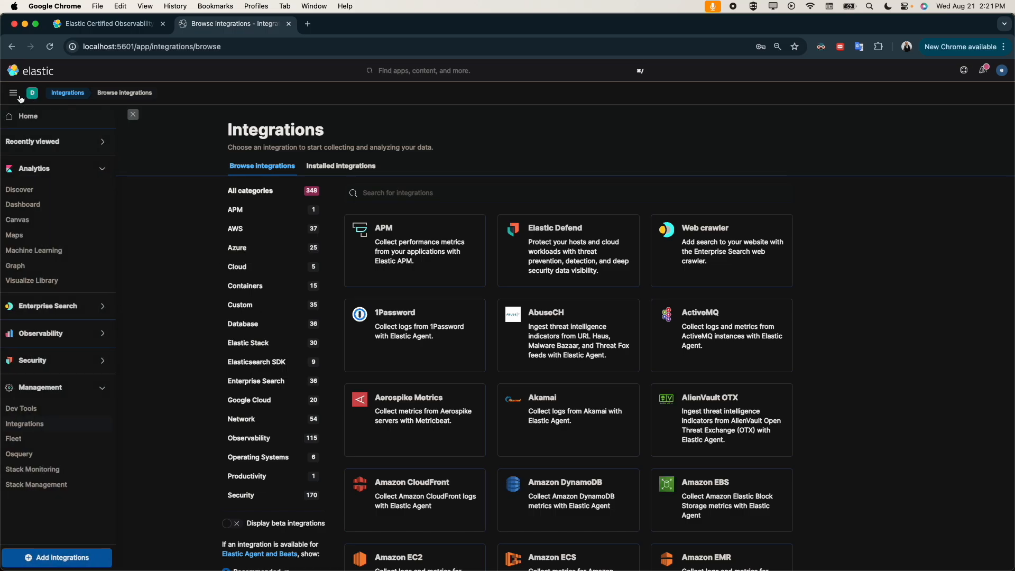
click(31, 456)
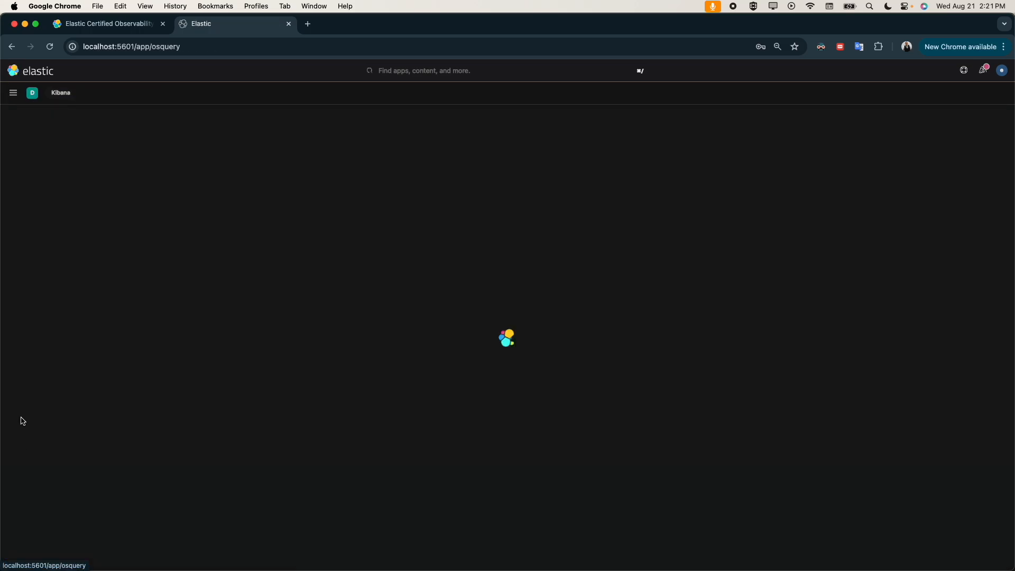
Step: Open the Fleet Server Policy from the Fleet agents list and start adding an integration to it
click(13, 94)
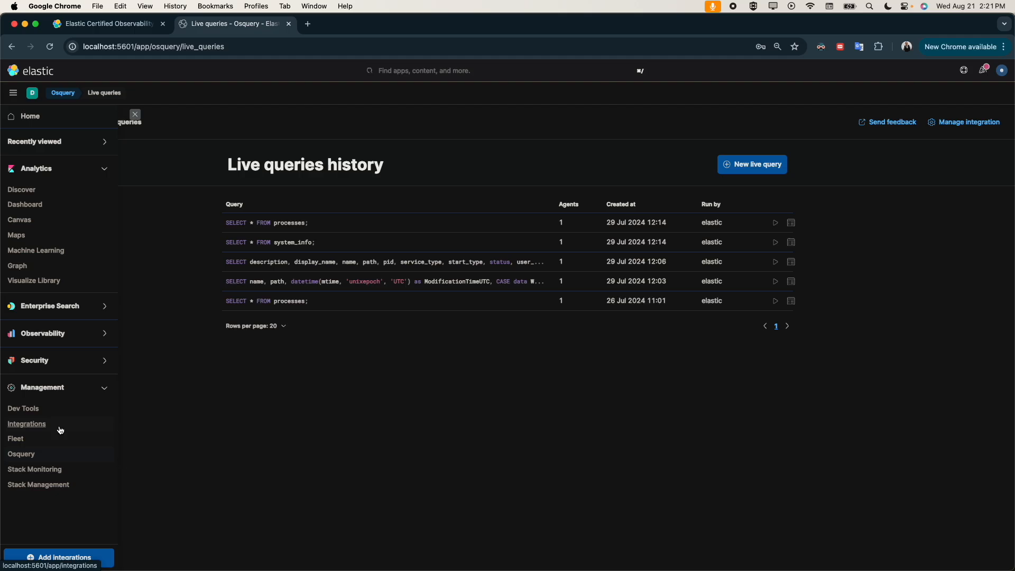
click(31, 438)
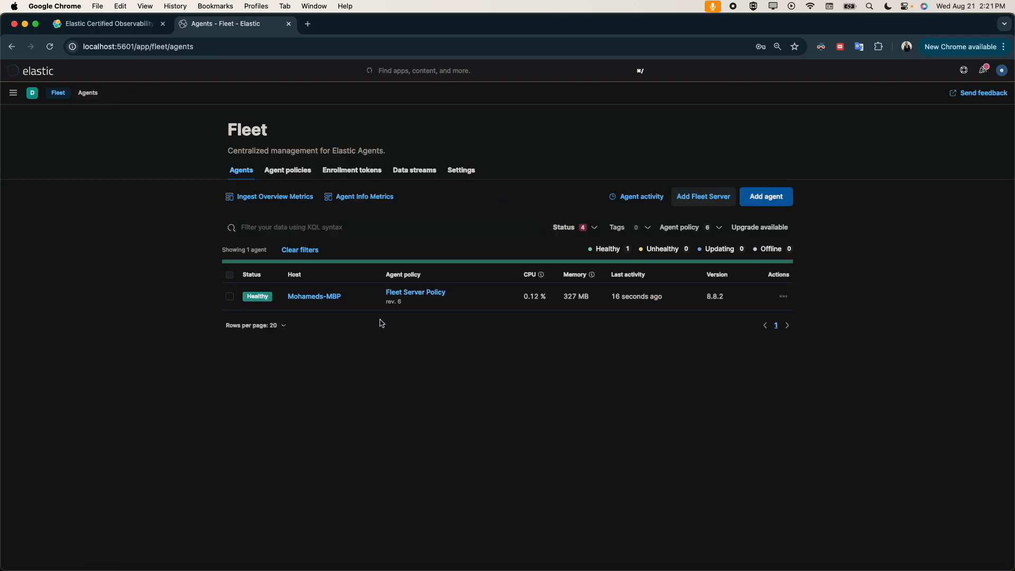
click(413, 300)
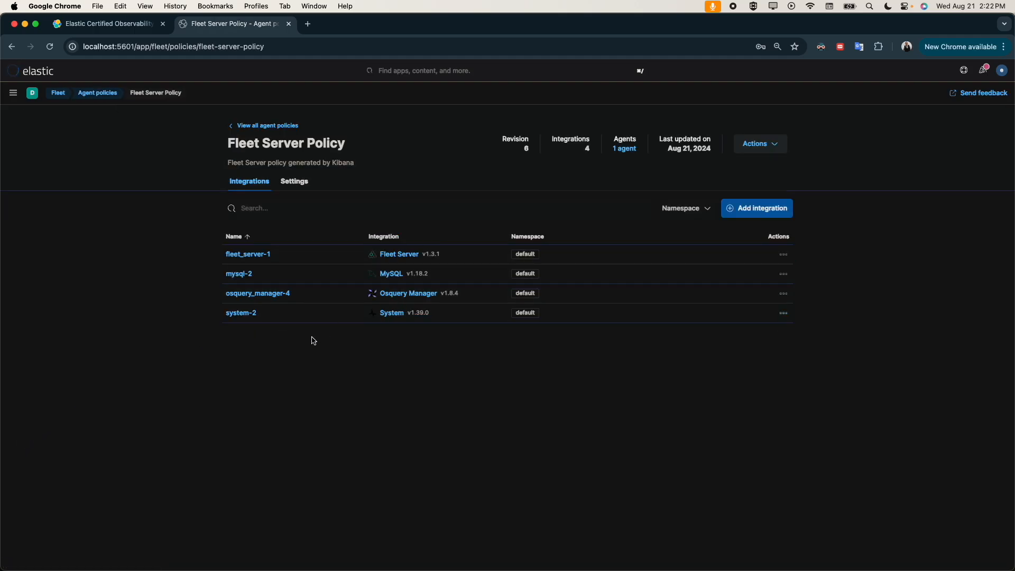
click(751, 208)
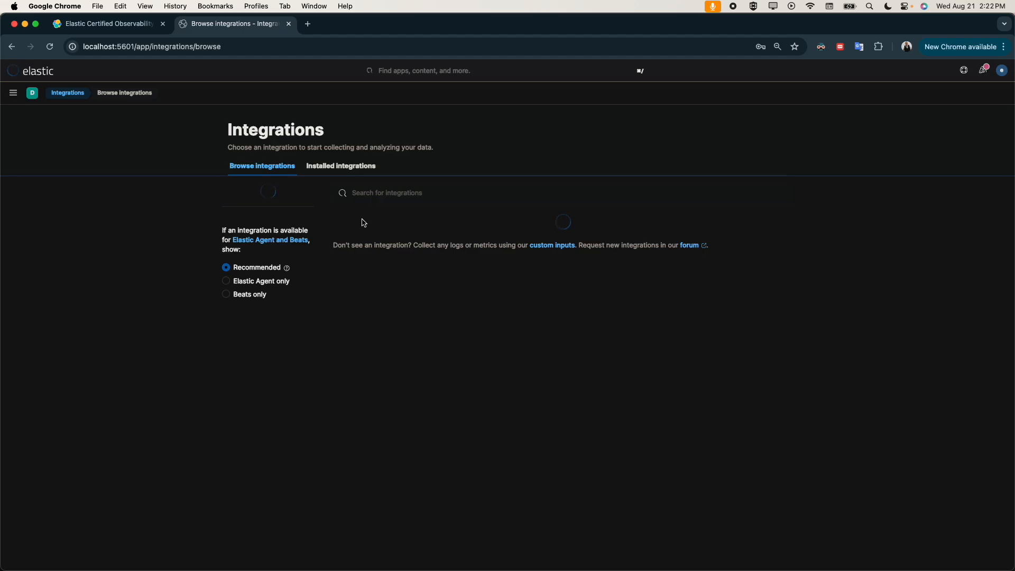
Step: Search the integrations catalogue for "ng" and open the Nginx integration
click(399, 195)
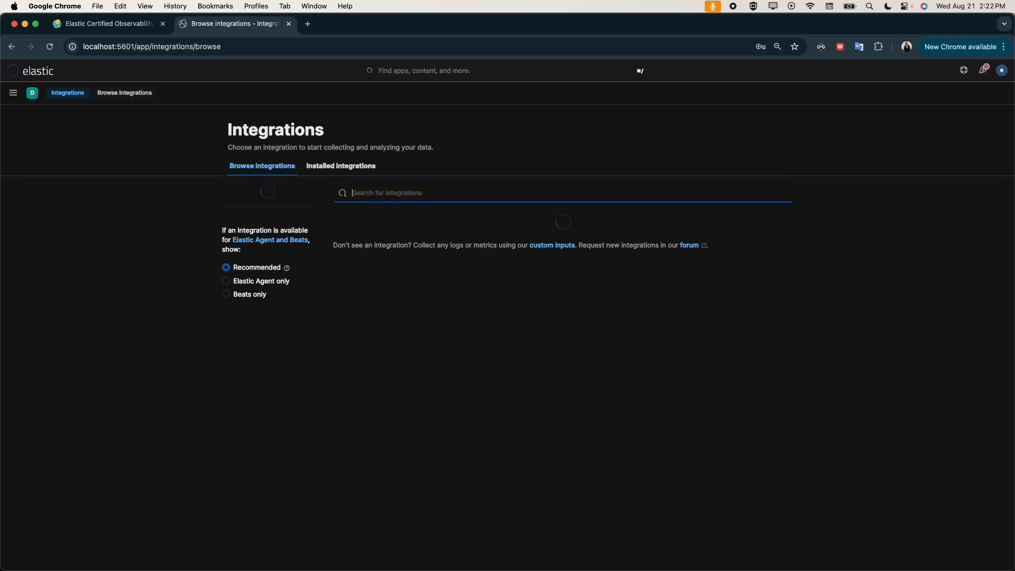
text(ngix)
key(BackSpace)
key(BackSpace)
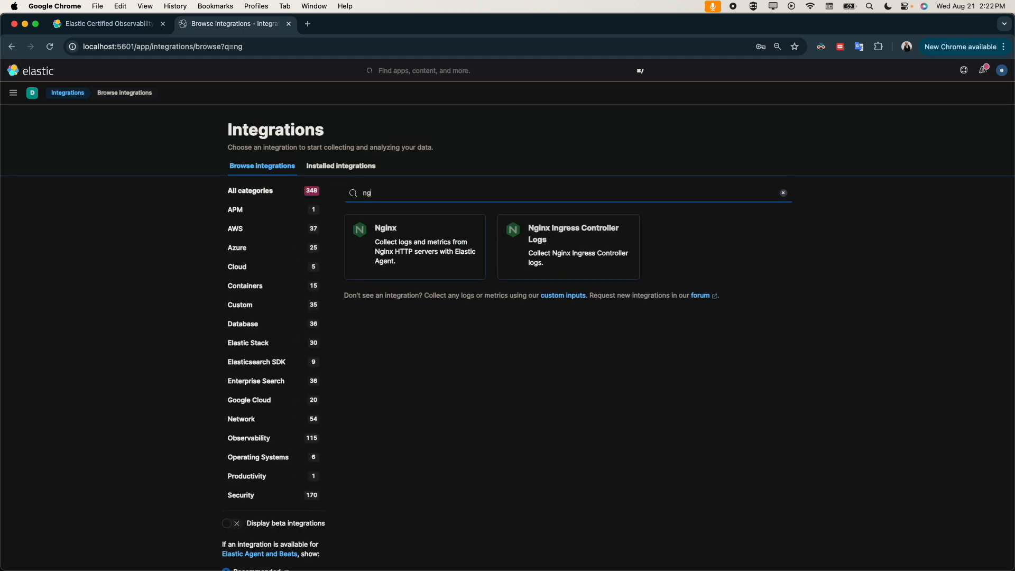
click(397, 236)
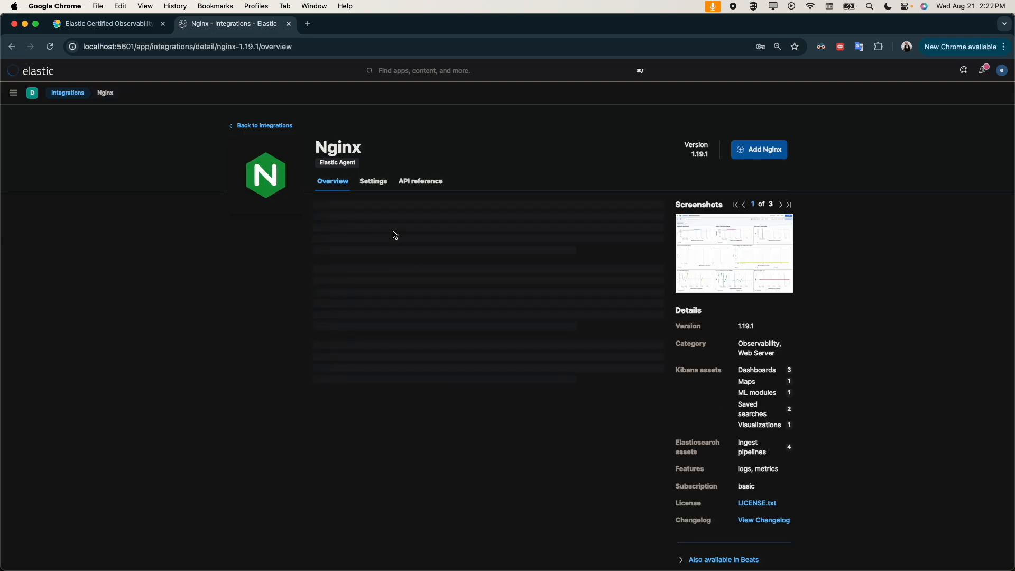
Step: Read through the Nginx integration overview, covering its data streams, requirements, setup, dashboard screenshots and example access event
drag(313, 222, 408, 234)
scroll(346, 281, down, 5)
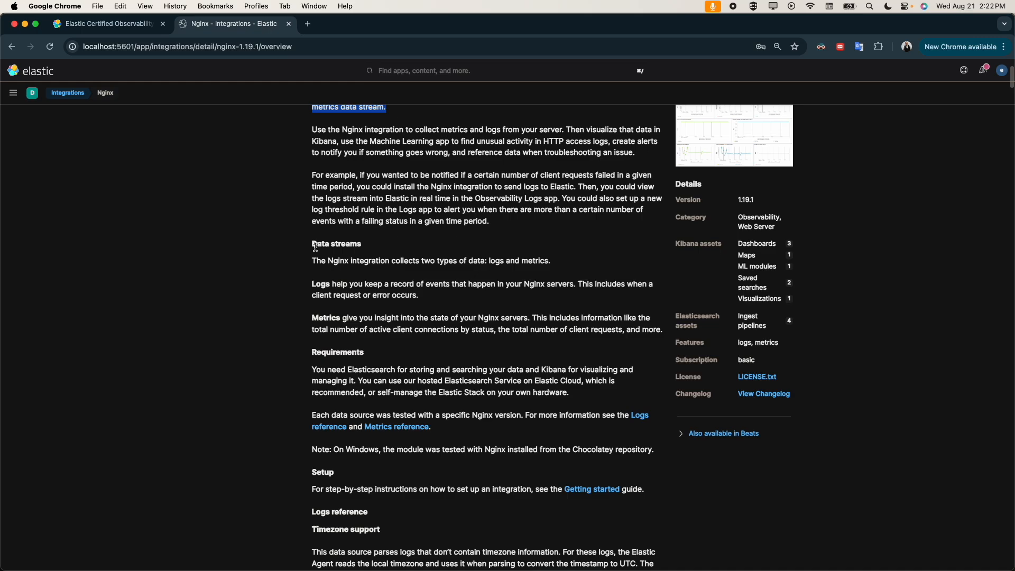
drag(312, 244, 474, 436)
scroll(433, 453, down, 3)
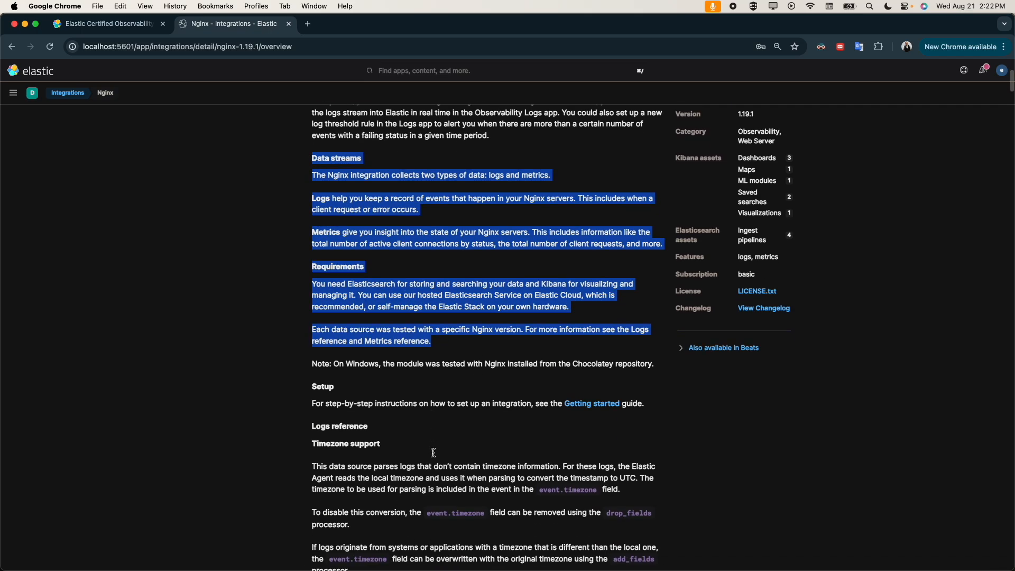
scroll(434, 453, down, 1)
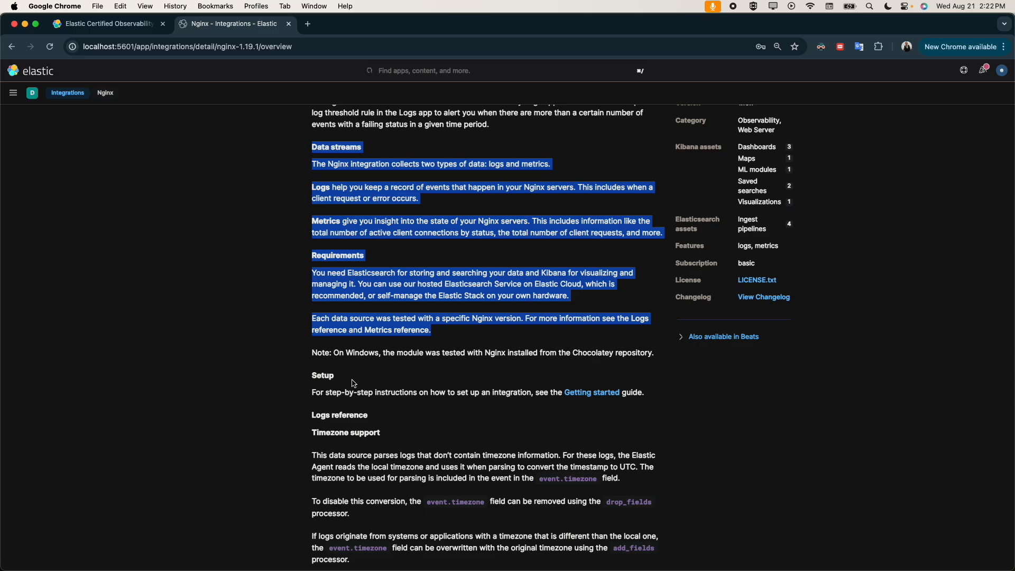
scroll(420, 385, up, 5)
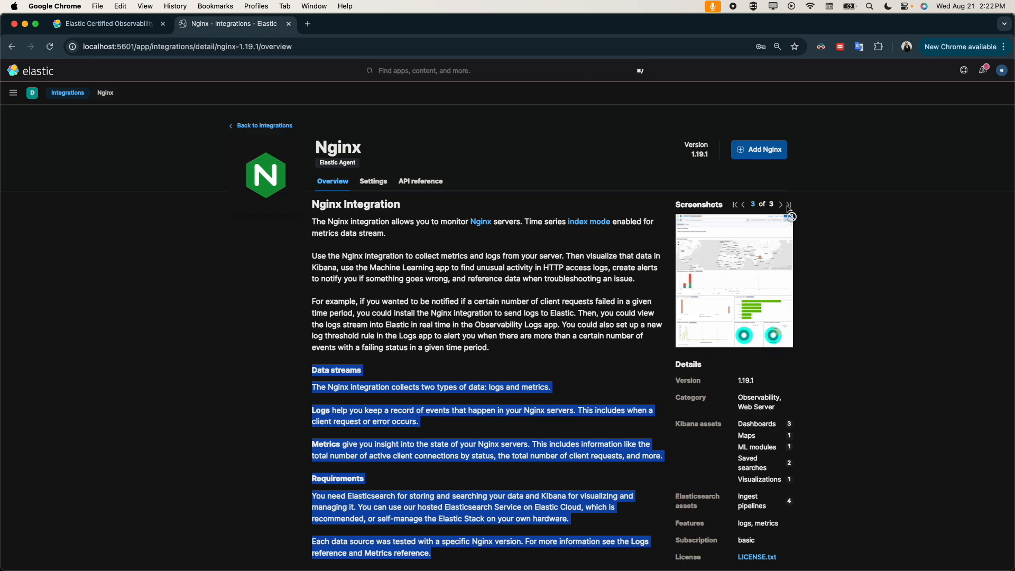
scroll(748, 266, down, 15)
scroll(565, 284, down, 10)
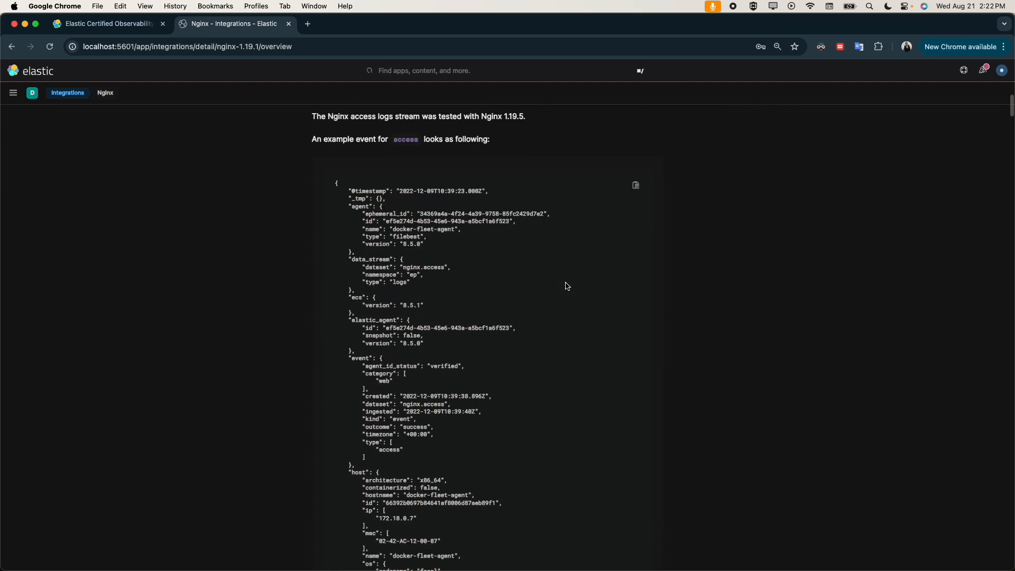
scroll(564, 283, up, 20)
Step: Start adding Nginx to the Fleet Server Policy and turn off log collection from Nginx instances
click(739, 150)
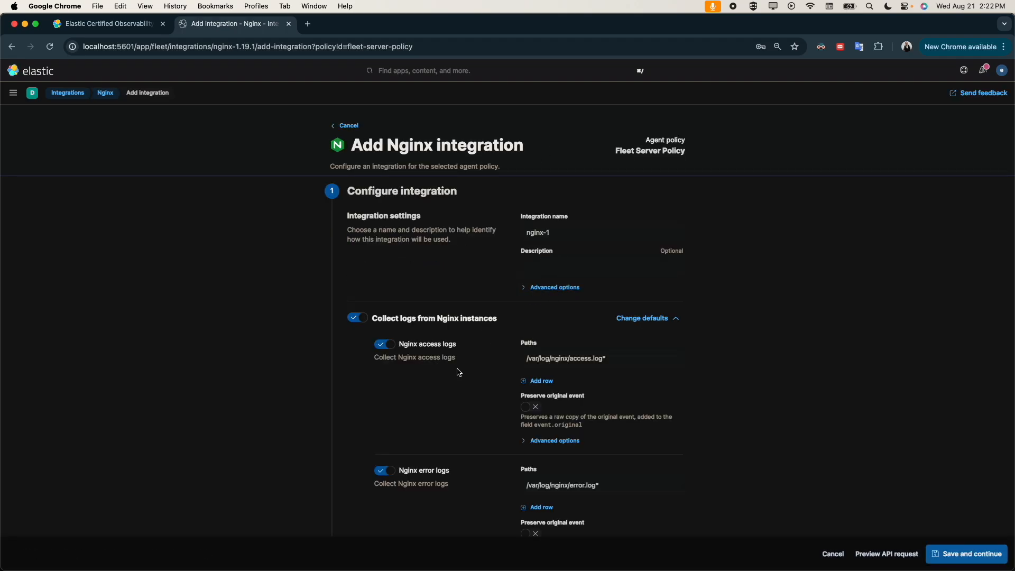
click(358, 318)
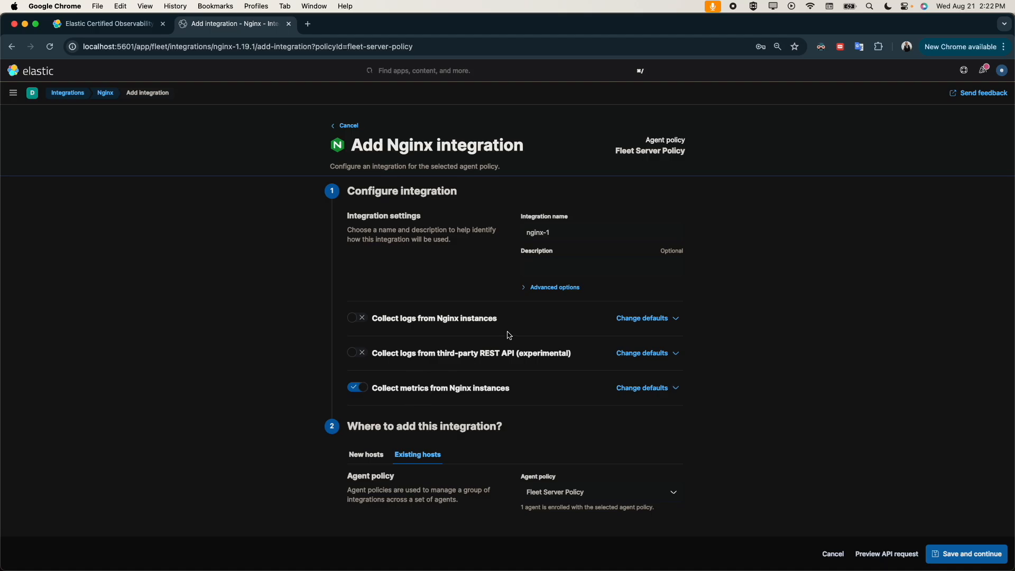
click(564, 288)
click(564, 288)
Step: Review the Nginx metrics defaults and stub status advanced options, and save and deploy the integration to the Fleet Server Policy
click(646, 389)
scroll(605, 413, down, 3)
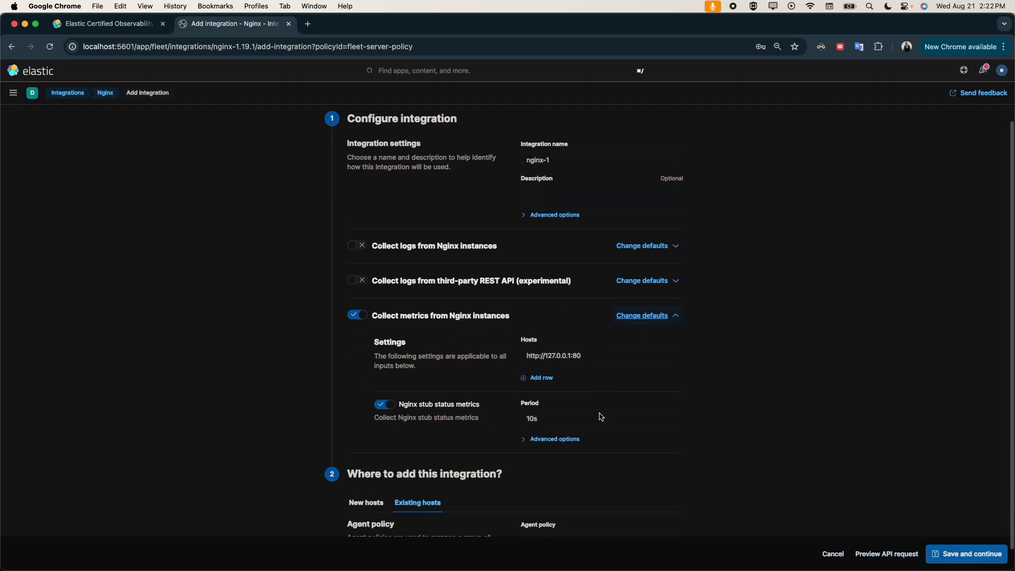
click(545, 438)
scroll(582, 480, down, 5)
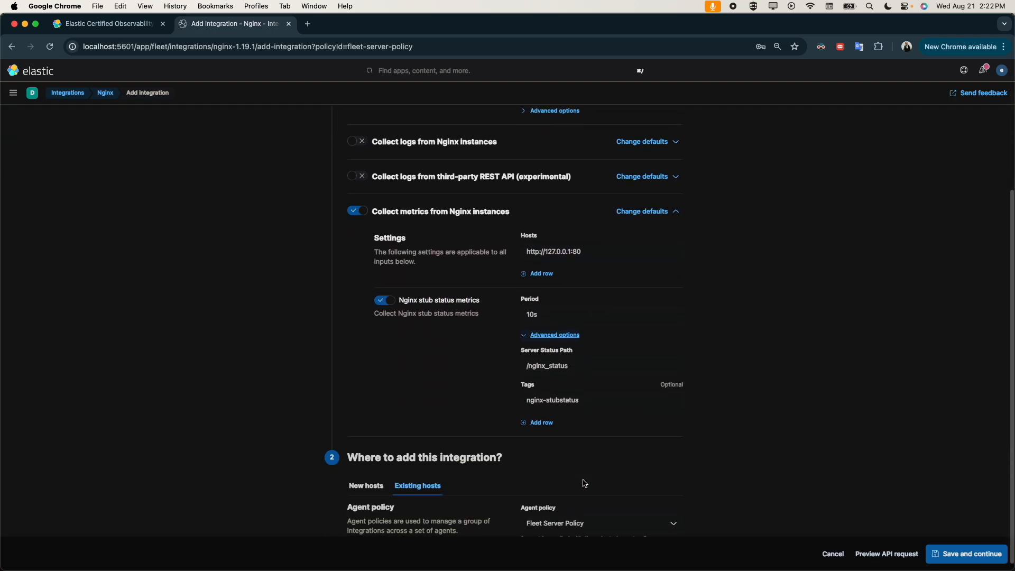
scroll(508, 359, up, 8)
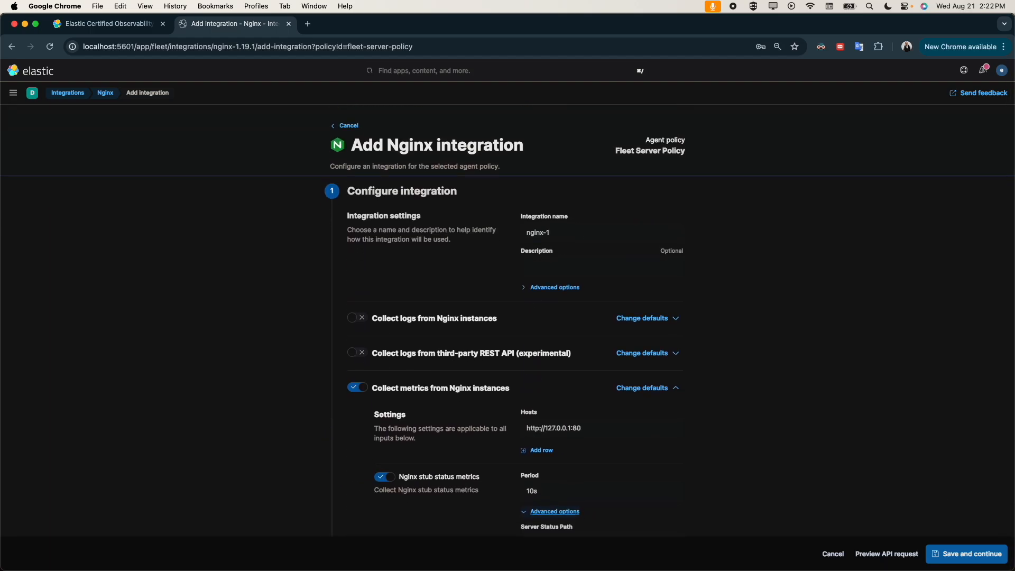
click(967, 554)
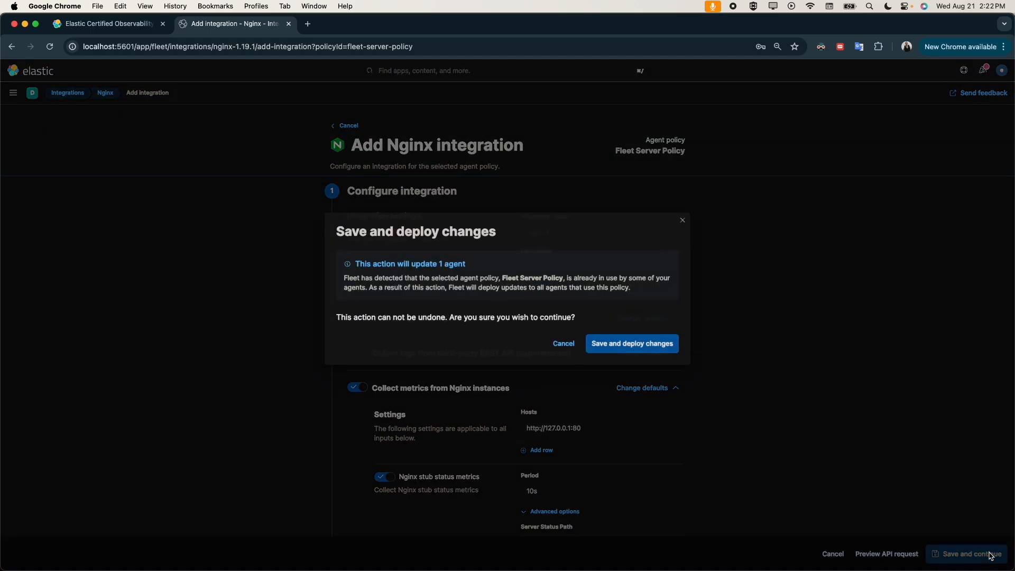
click(673, 344)
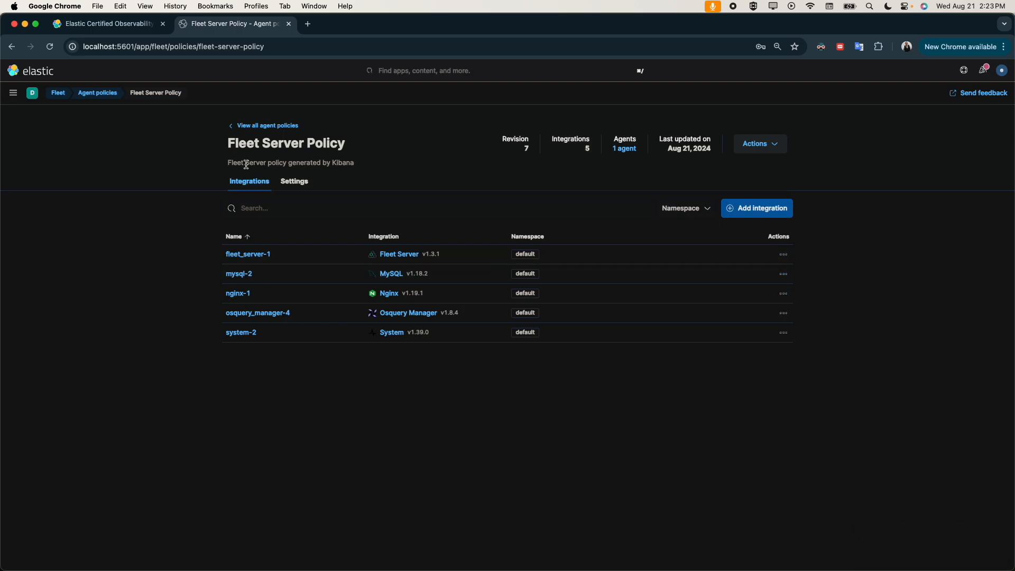
Step: Open the enrolled agent's details in Fleet and check the inputs of its system-2 integration
click(58, 93)
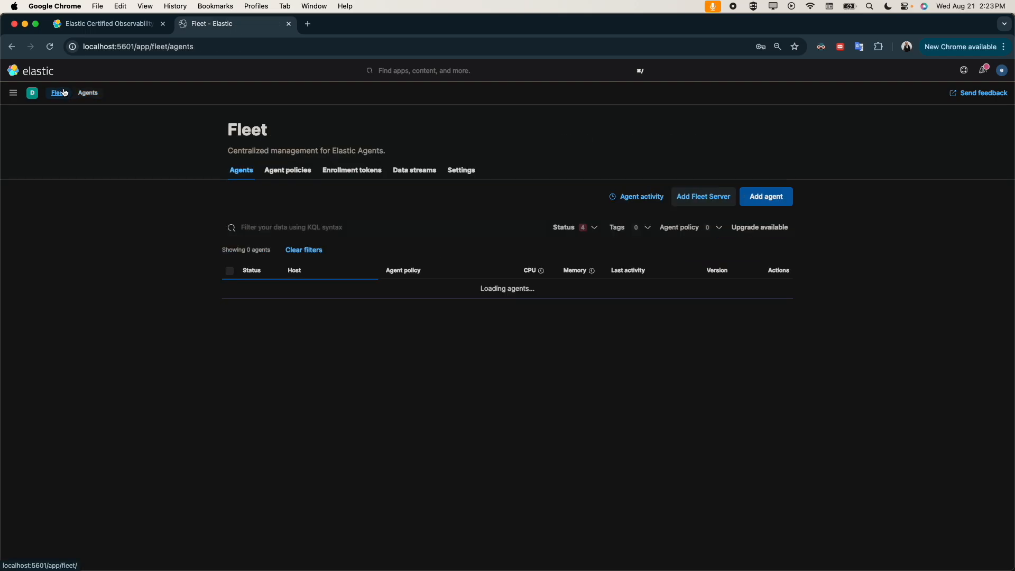
click(318, 296)
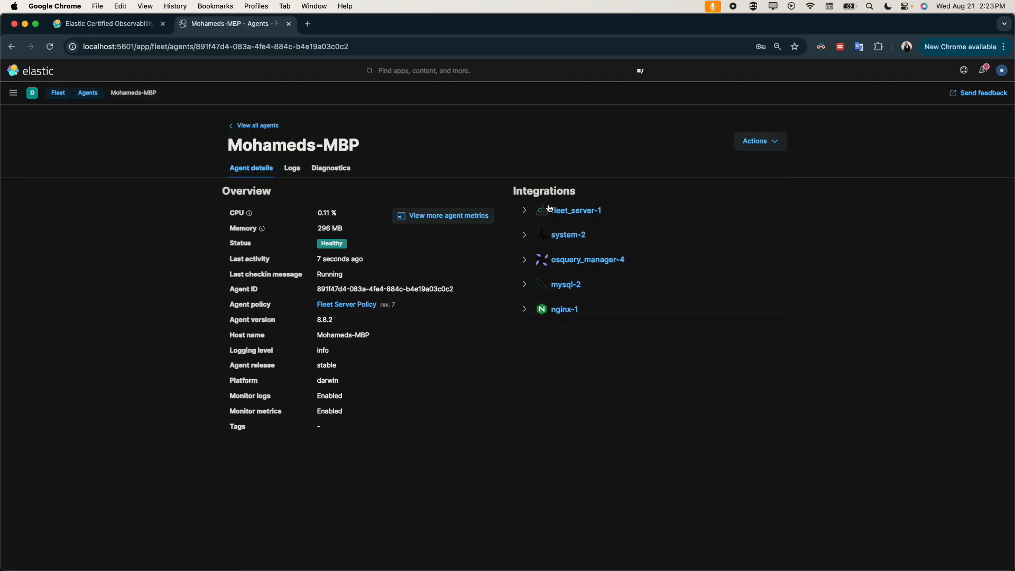
click(524, 235)
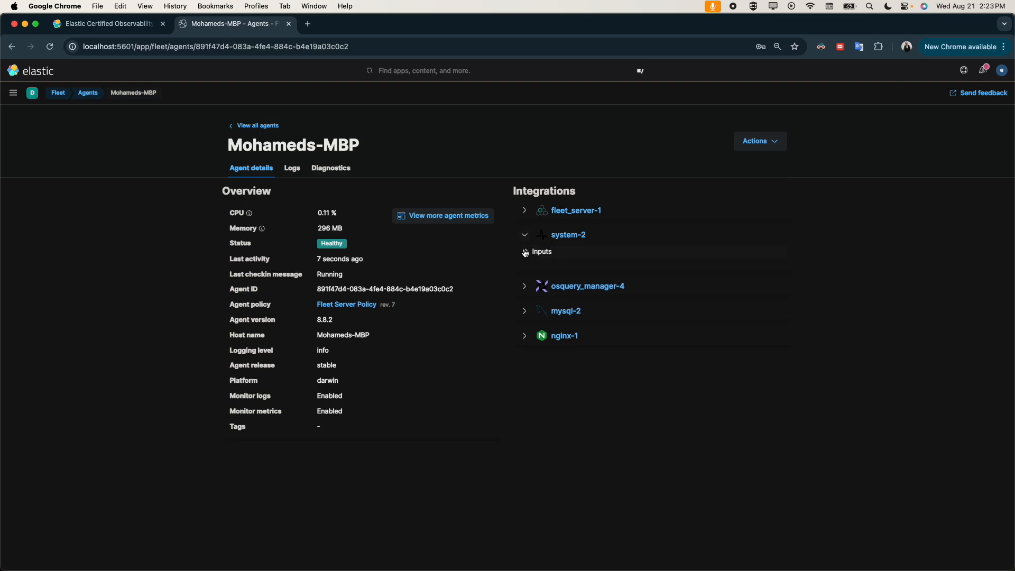
click(525, 252)
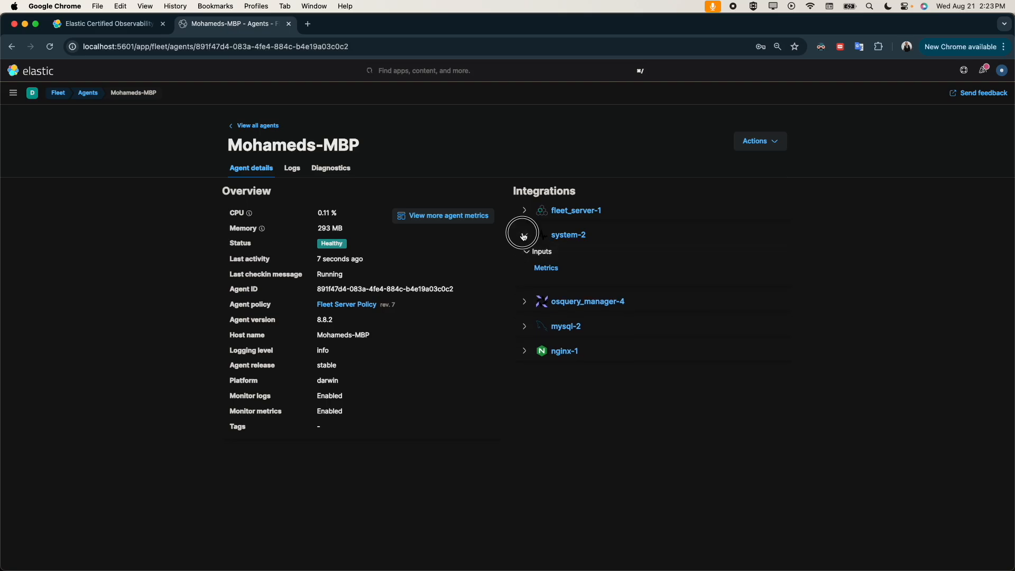
click(524, 236)
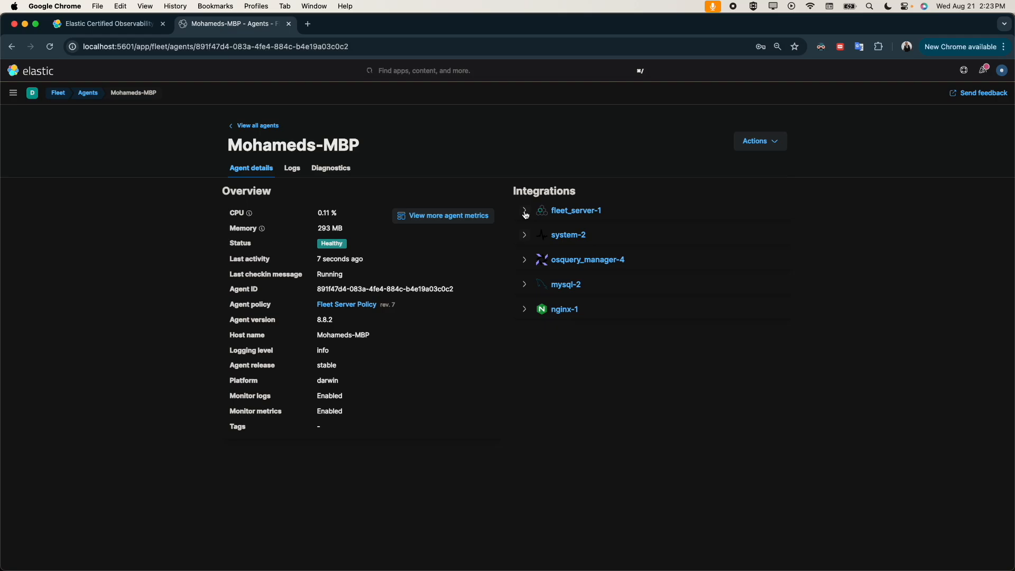
Step: Open the agent logs for the mysql-2 metrics input and look through the elastic_agent.metricbeat entries
click(524, 285)
click(526, 302)
click(545, 321)
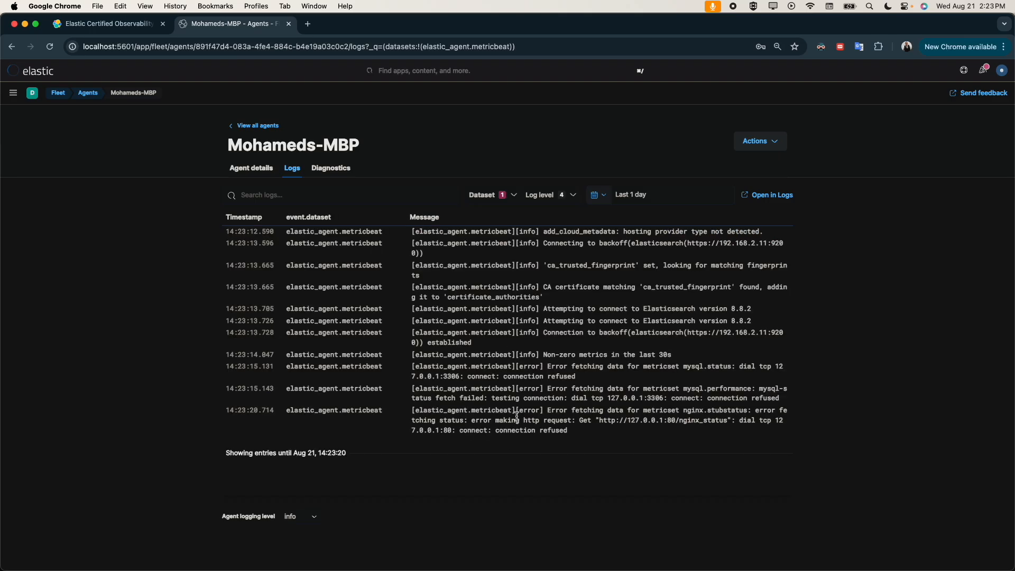
scroll(534, 333, up, 5)
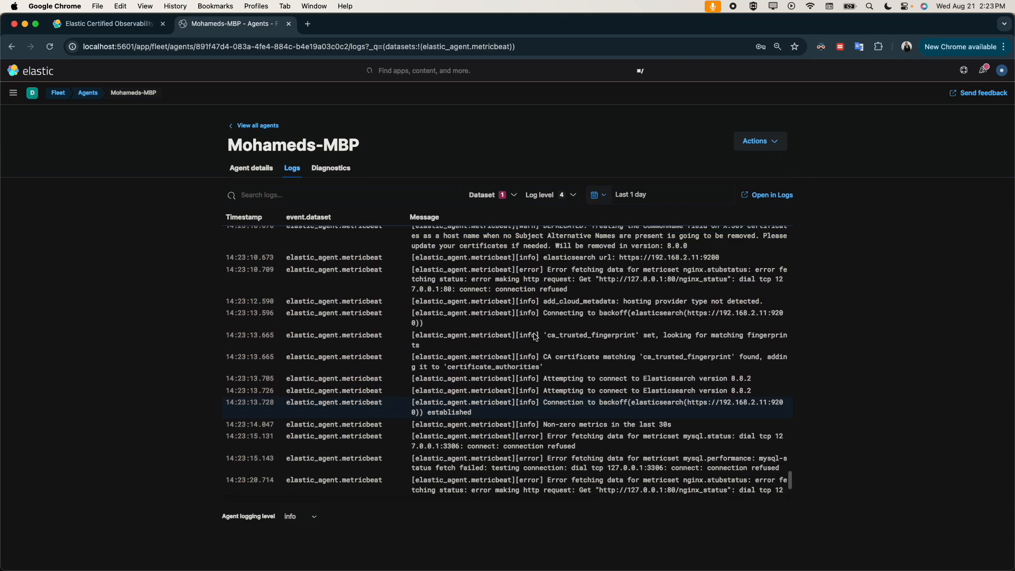
scroll(534, 333, down, 6)
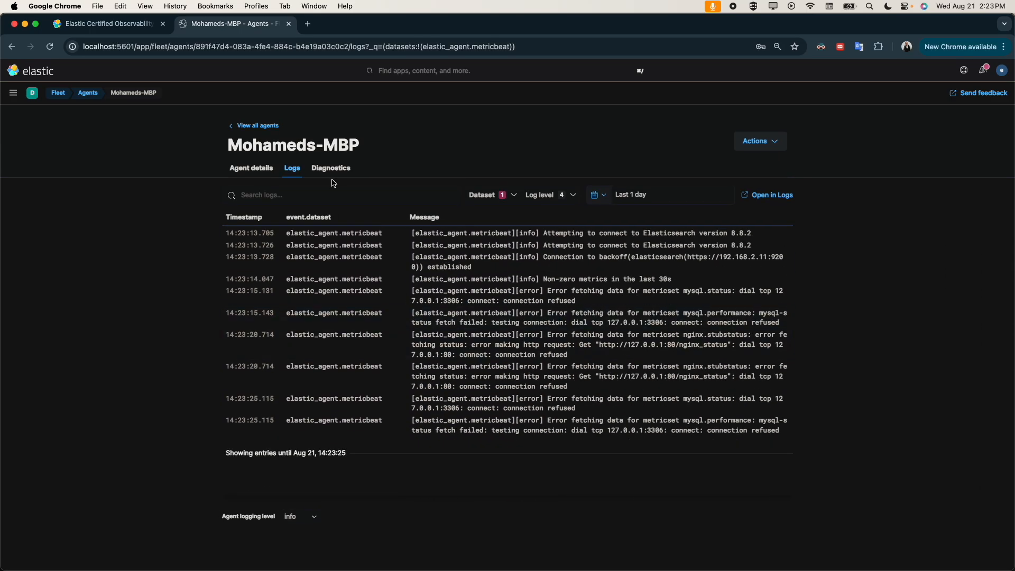
Step: Return to the enrolled agent's details and open the agent logs for the nginx-1 integration's metrics input
click(237, 126)
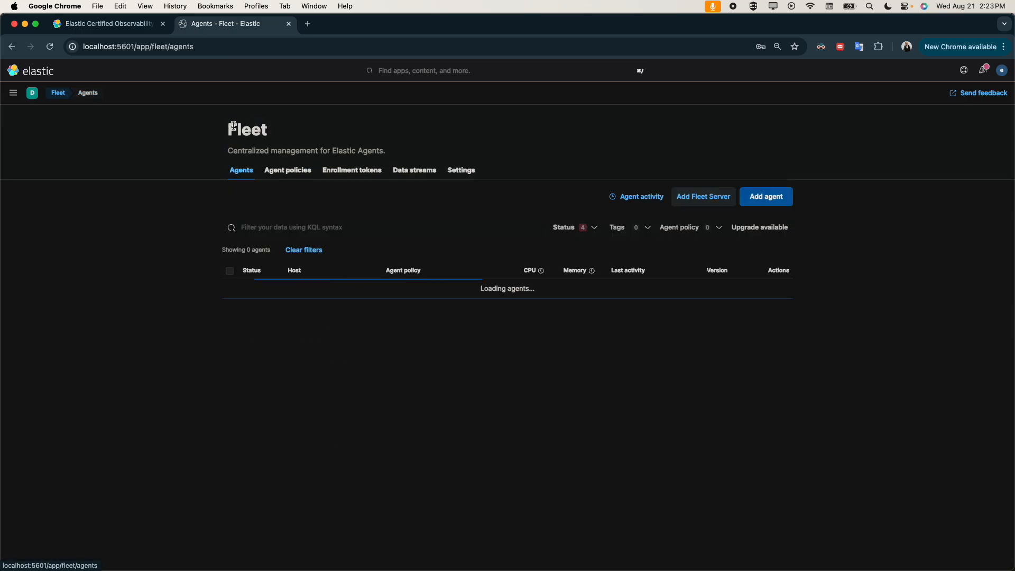
click(325, 296)
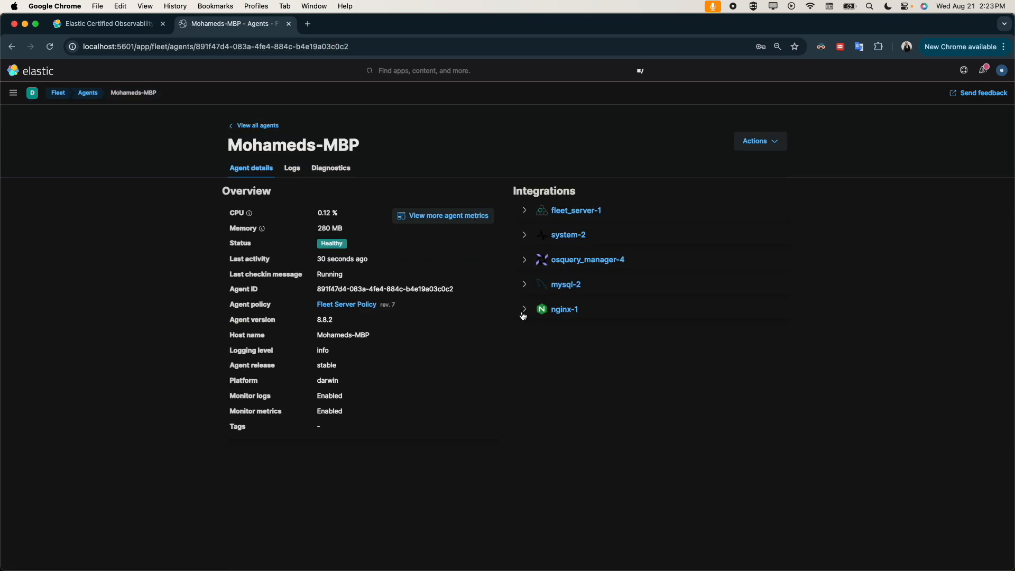
click(557, 312)
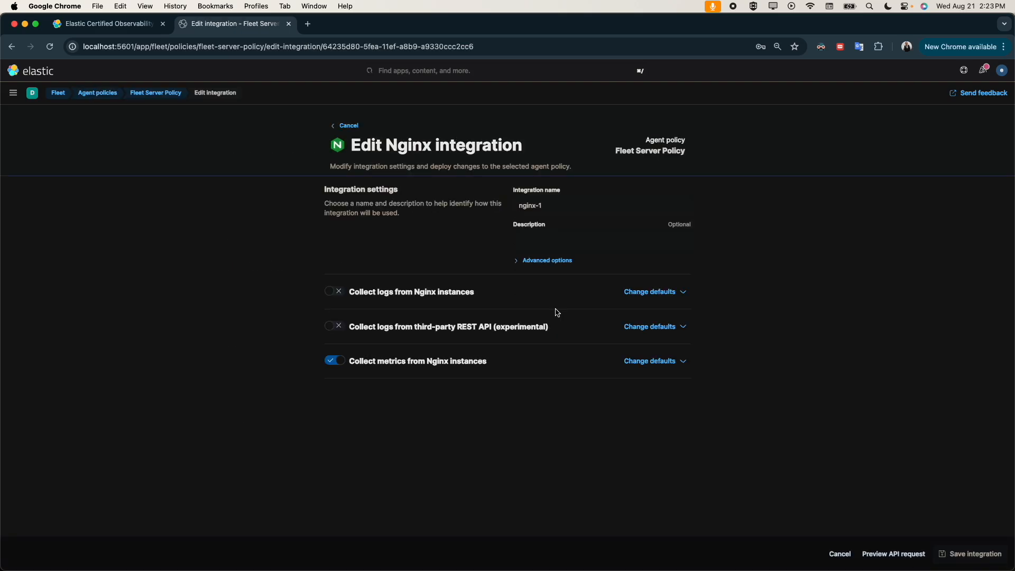
scroll(322, 172, left, 5)
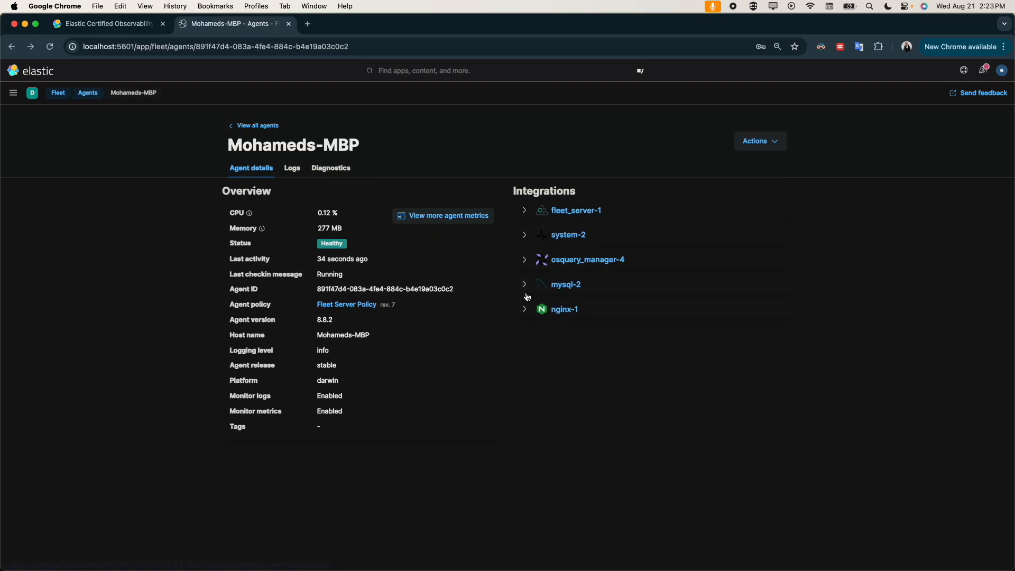
click(525, 309)
click(529, 330)
click(553, 344)
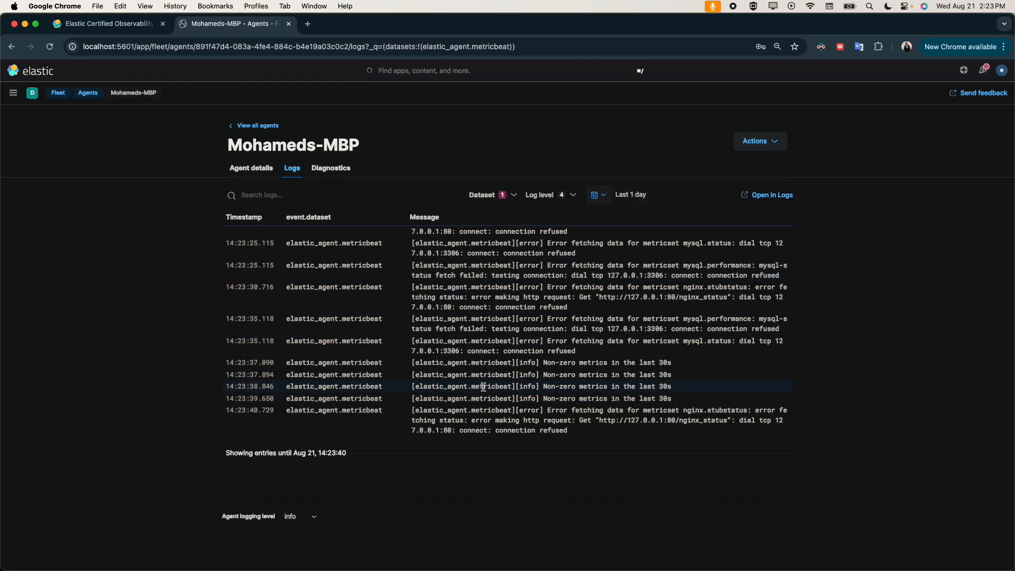
Step: Examine the elastic_agent.metricbeat entries, highlighting a non-zero metrics message and the nginx_status URL in an nginx.stubstatus entry
scroll(483, 387, up, 10)
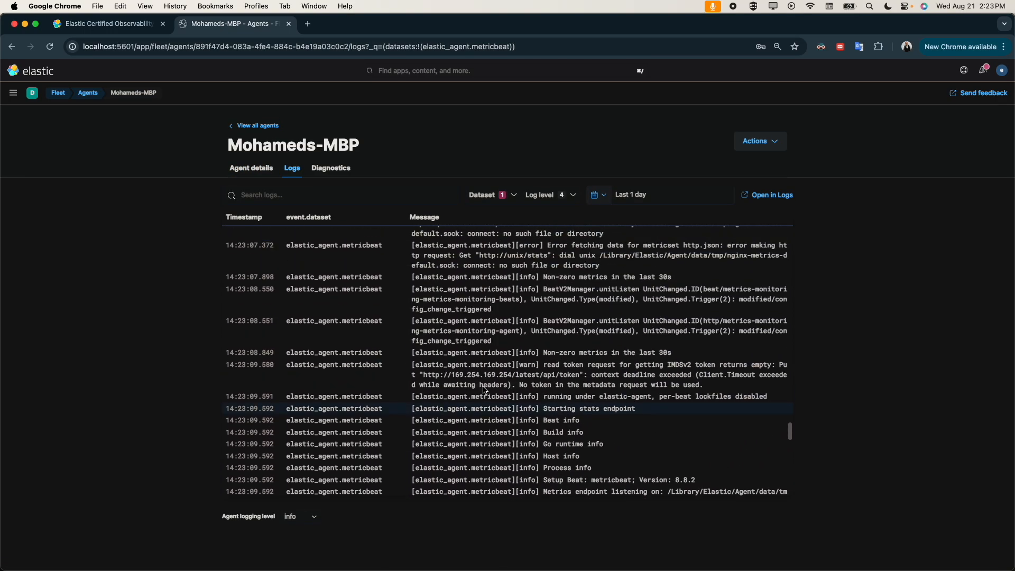
scroll(484, 389, down, 10)
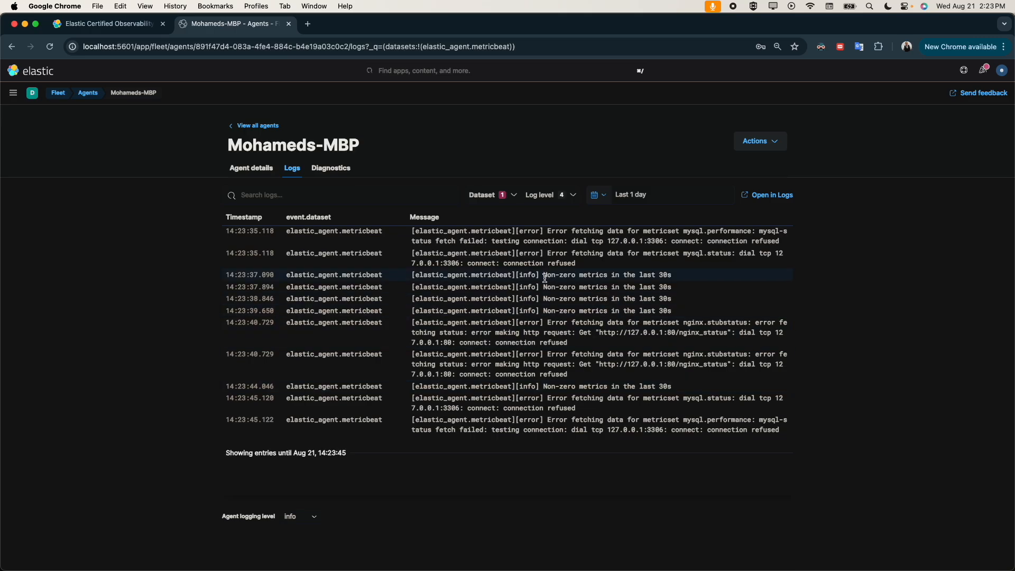
drag(544, 276, 684, 276)
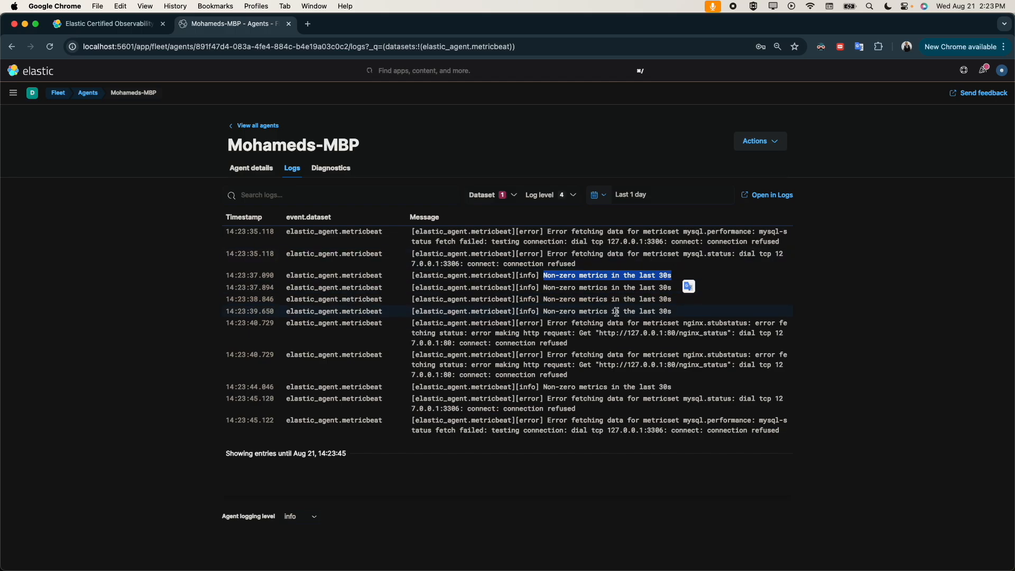
click(599, 333)
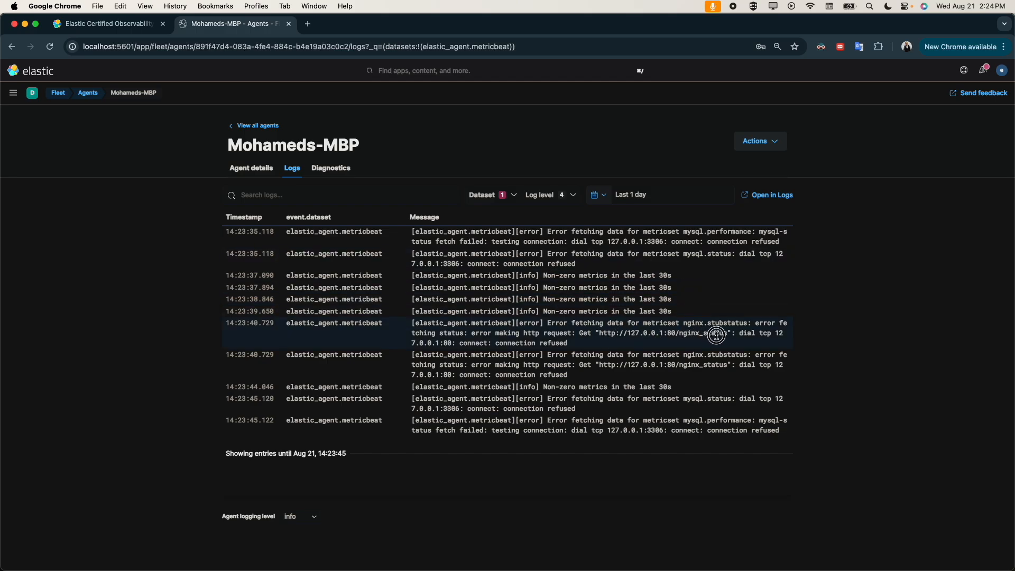
drag(725, 334, 600, 336)
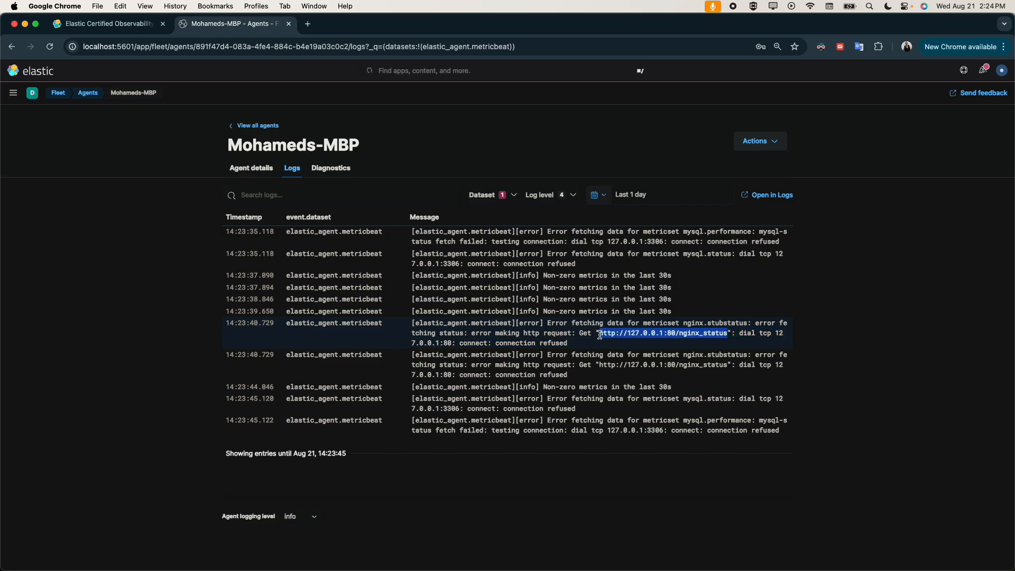